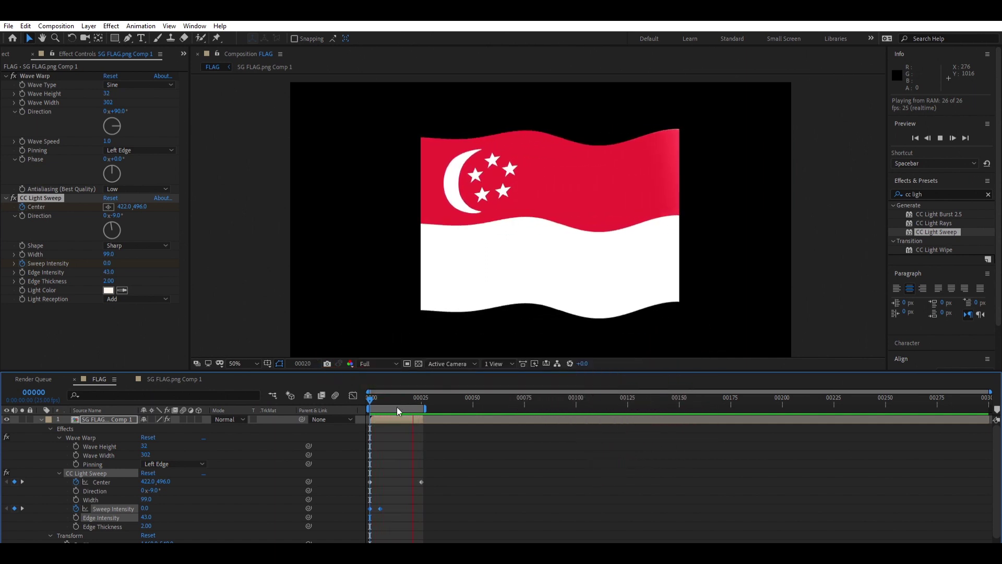
Step: Shift the second CC Light Sweep Sweep Intensity keyframe further along the timeline and preview the flag animation
{"action": "key", "text": "space"}
{"action": "left_click", "coordinate": [390, 505]}
{"action": "left_click_drag", "start_coordinate": [380, 508], "coordinate": [391, 499]}
{"action": "key", "text": "space"}
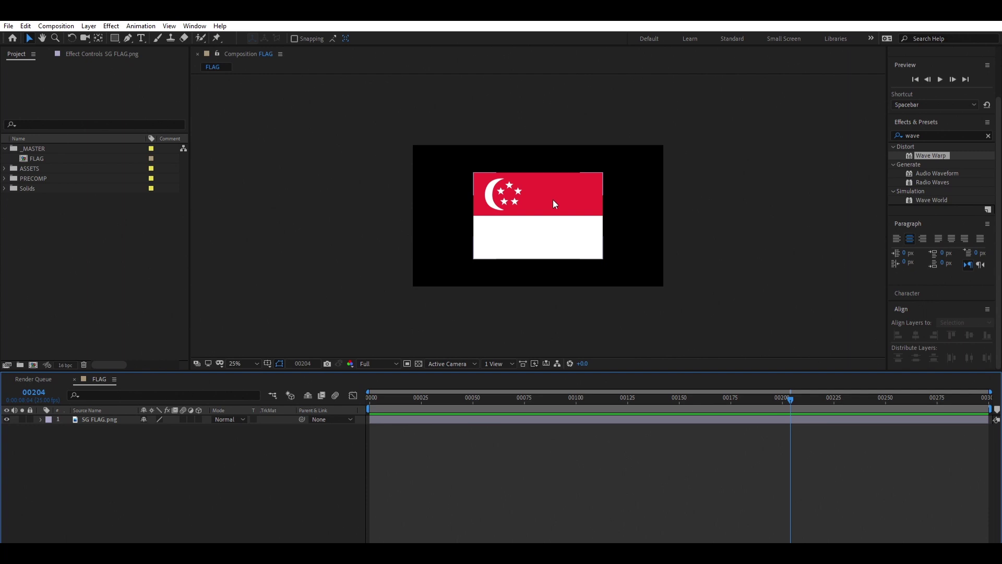
Step: Precompose the SG FLAG.png layer and file the resulting composition in the PRECOMP folder
{"action": "left_click", "coordinate": [511, 275]}
{"action": "left_click", "coordinate": [117, 420]}
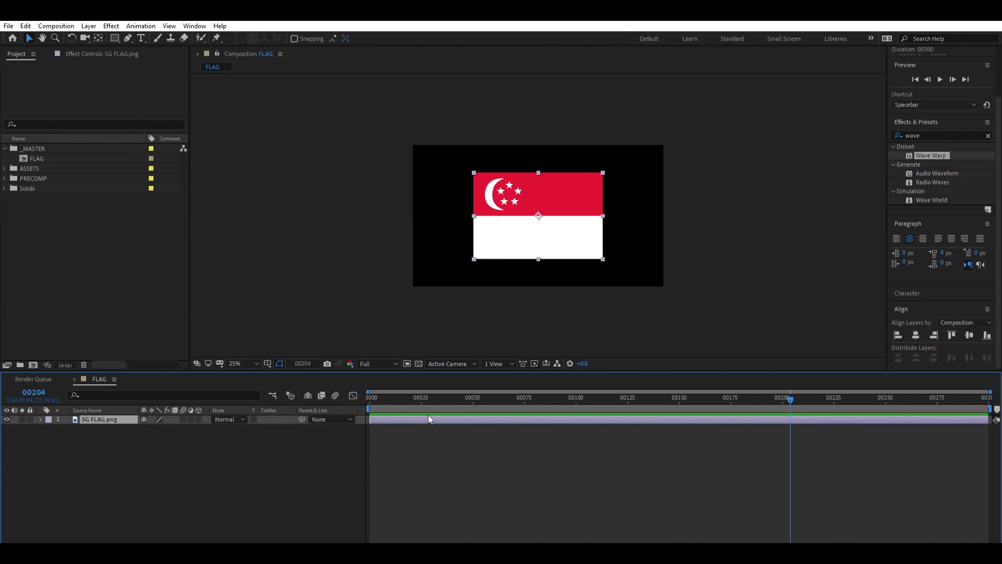
{"action": "key", "text": "ctrl+shift+c"}
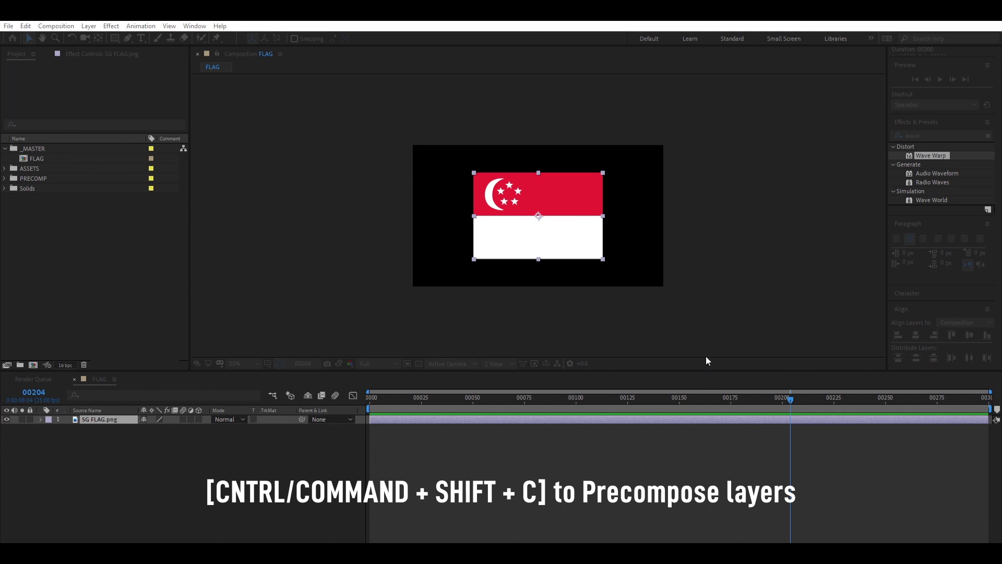
{"action": "key", "text": "Return"}
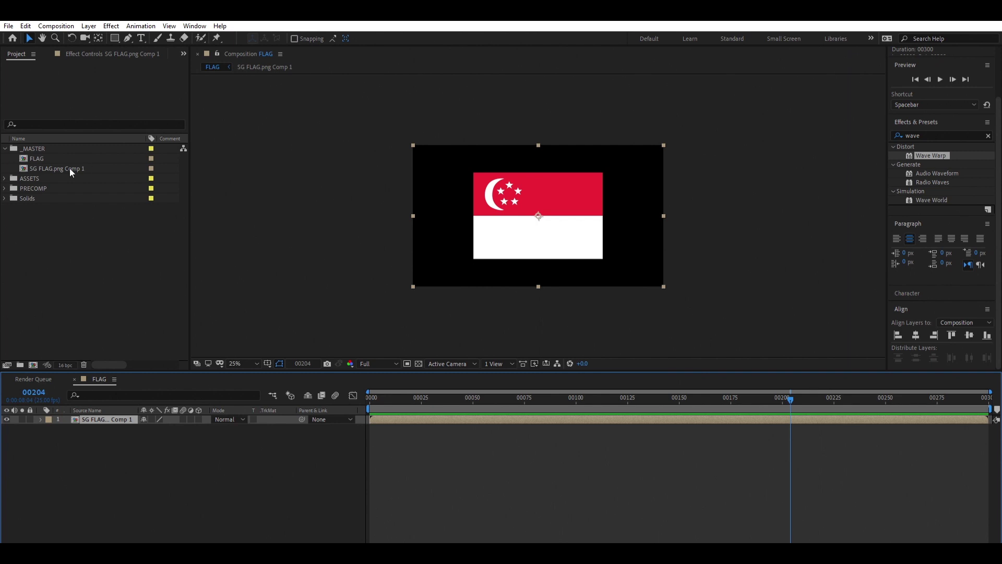
{"action": "left_click_drag", "start_coordinate": [70, 168], "coordinate": [39, 175]}
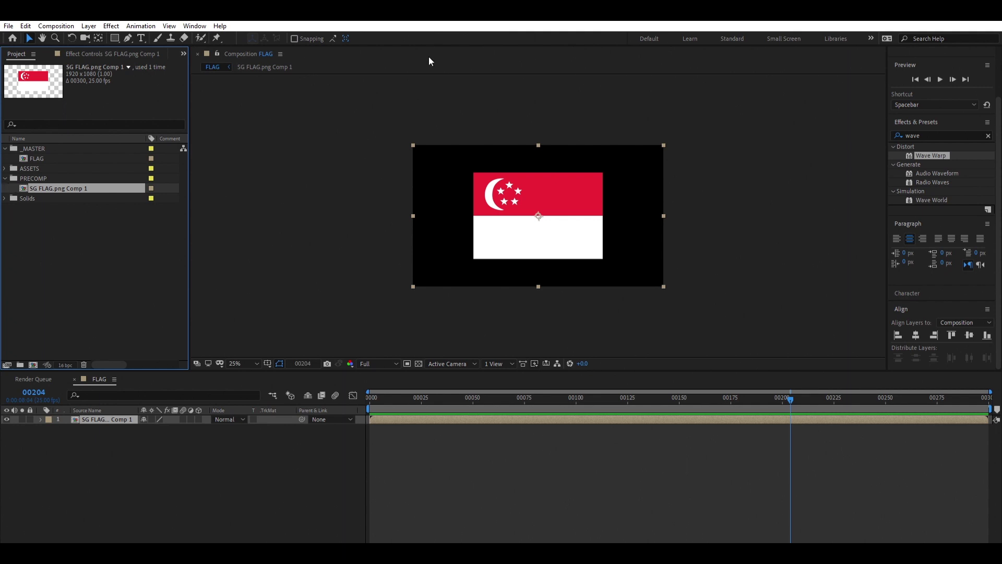
Step: Clear the effects search, open the flag precomp and align the SG FLAG.png layer to the composition's left edge
{"action": "left_click", "coordinate": [921, 135]}
{"action": "left_click", "coordinate": [600, 425]}
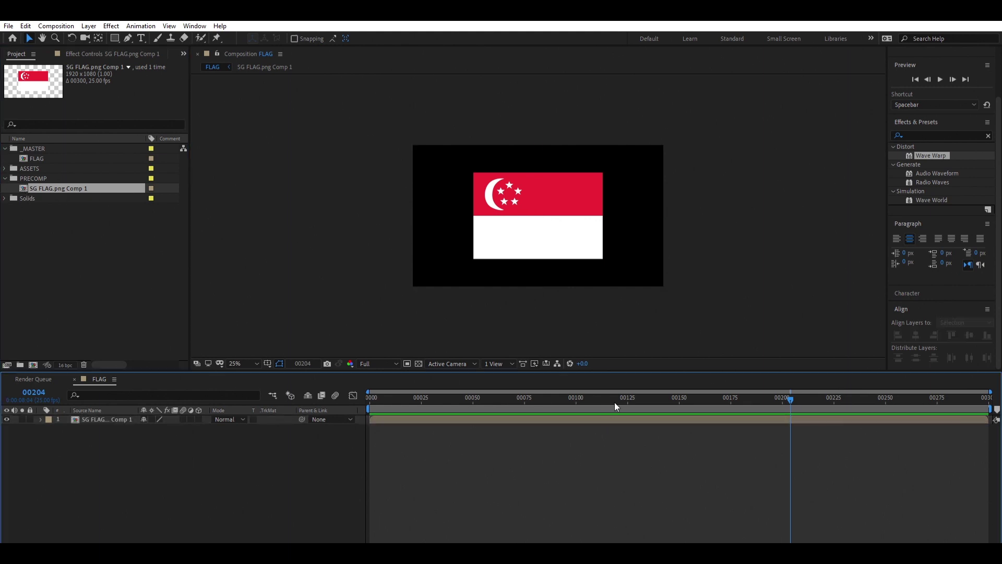
{"action": "double_click", "coordinate": [105, 419]}
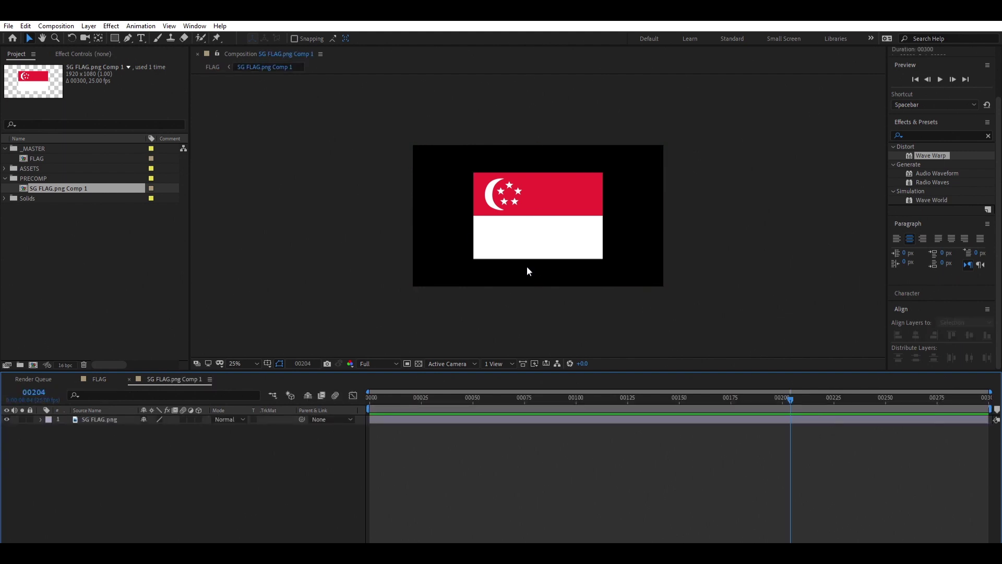
{"action": "left_click", "coordinate": [416, 413]}
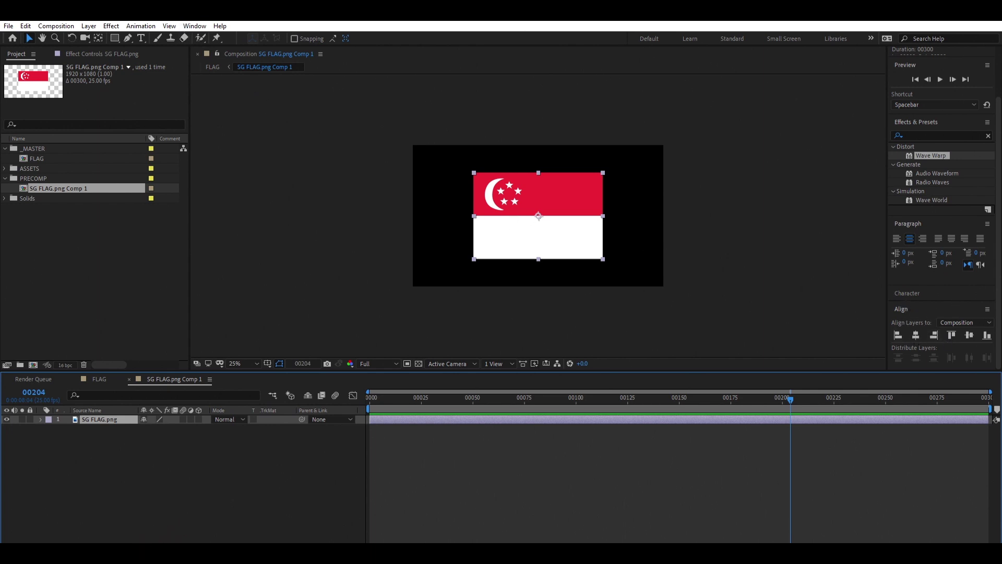
{"action": "left_click", "coordinate": [898, 335]}
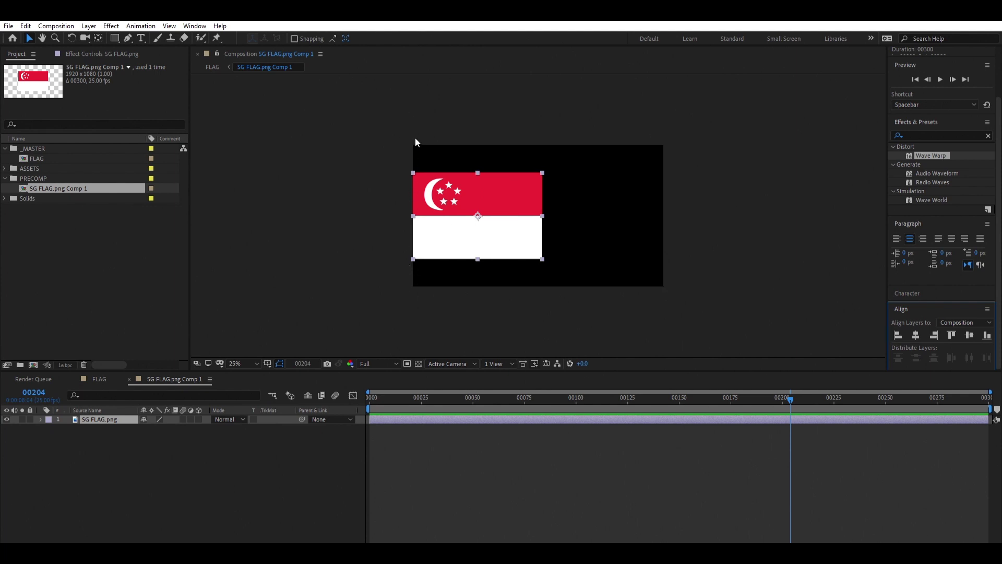
Step: Return to the FLAG composition and move the precomp layer so the flag sits near the centre of the frame
{"action": "left_click", "coordinate": [487, 440]}
{"action": "key", "text": "Tab"}
{"action": "left_click", "coordinate": [430, 434]}
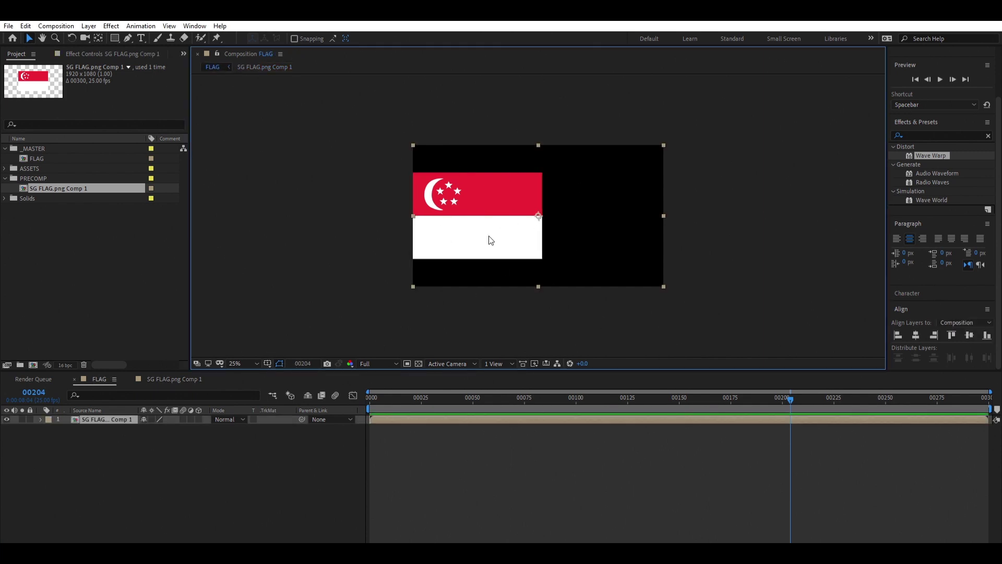
{"action": "left_click_drag", "start_coordinate": [483, 226], "coordinate": [541, 233]}
Step: Search the effects for "wave" and apply Wave Warp to the flag precomp layer
{"action": "left_click", "coordinate": [944, 148]}
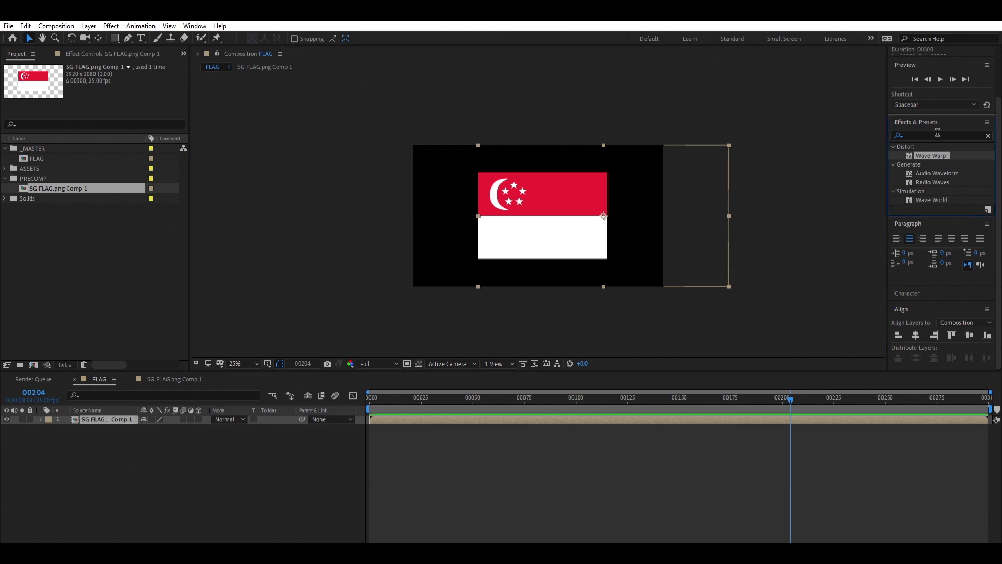
{"action": "left_click", "coordinate": [937, 135]}
{"action": "type", "text": "wave"}
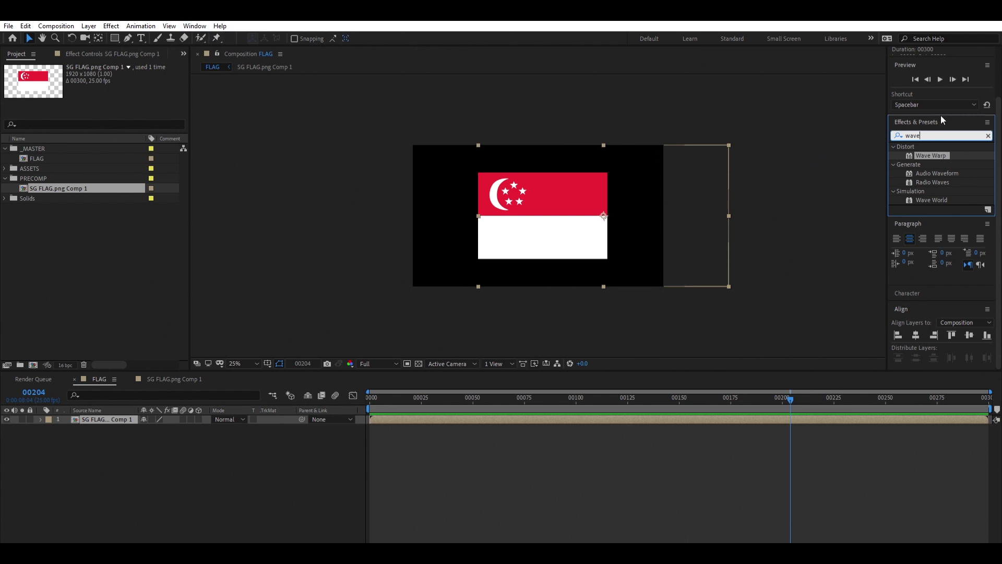
{"action": "double_click", "coordinate": [933, 132]}
{"action": "double_click", "coordinate": [935, 153]}
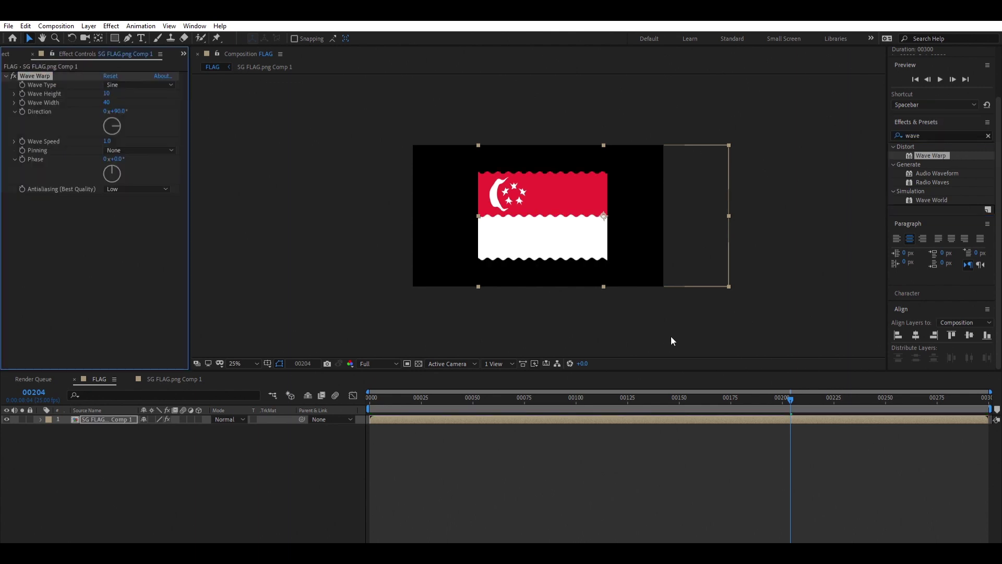
Step: Set the Wave Warp wave width to 266 and wave height to 65, and preview the animation from the start
{"action": "scroll", "coordinate": [479, 300], "scroll_direction": "up", "scroll_amount": 2}
{"action": "key", "text": "space"}
{"action": "mouse_move", "coordinate": [480, 301]}
{"action": "left_mouse_down"}
{"action": "mouse_move", "coordinate": [479, 280]}
{"action": "mouse_move", "coordinate": [487, 312]}
{"action": "left_mouse_up"}
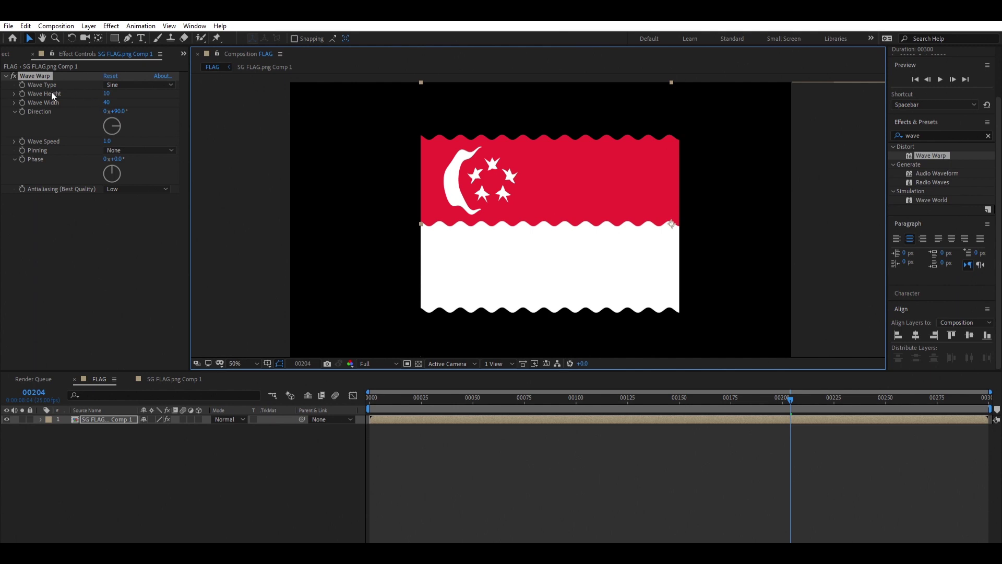
{"action": "left_click_drag", "start_coordinate": [108, 101], "coordinate": [848, 198]}
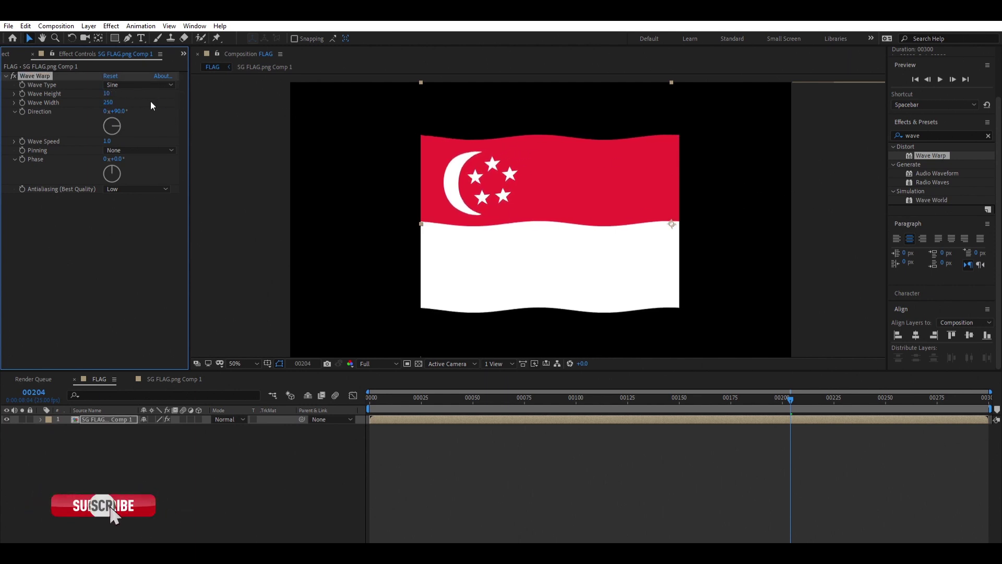
{"action": "left_click_drag", "start_coordinate": [109, 102], "coordinate": [201, 96]}
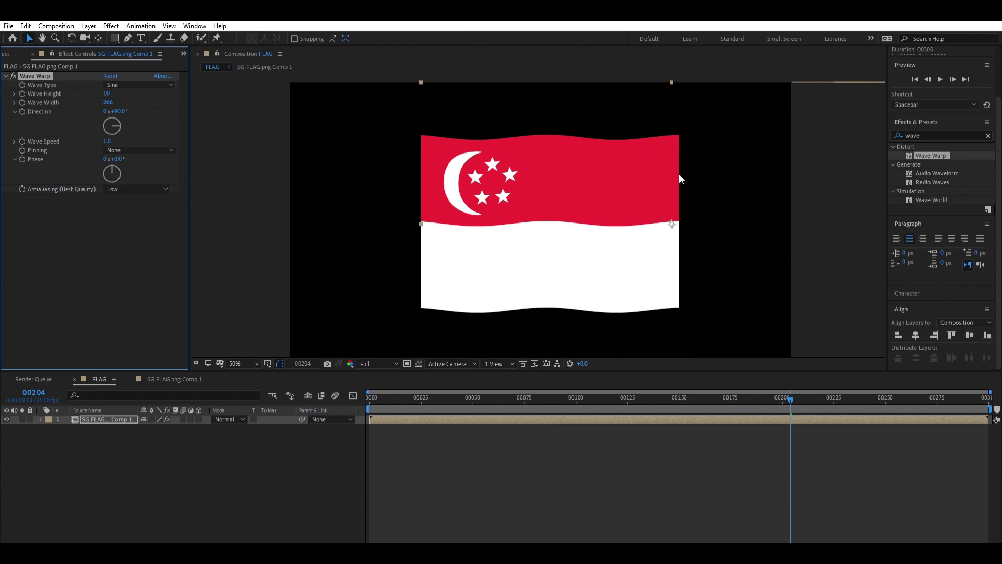
{"action": "left_click_drag", "start_coordinate": [107, 93], "coordinate": [154, 100]}
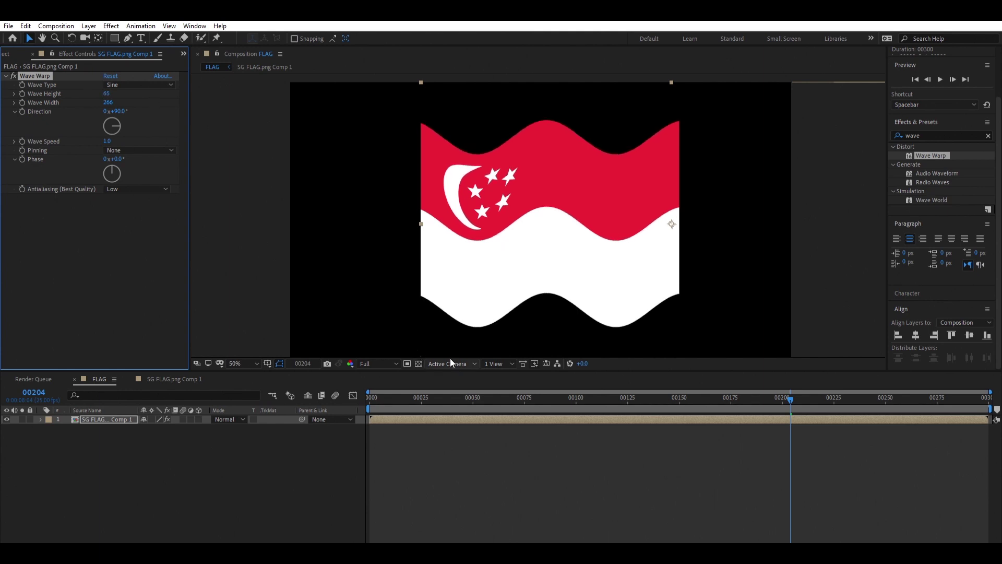
{"action": "left_click_drag", "start_coordinate": [444, 395], "coordinate": [290, 396]}
{"action": "key", "text": "space"}
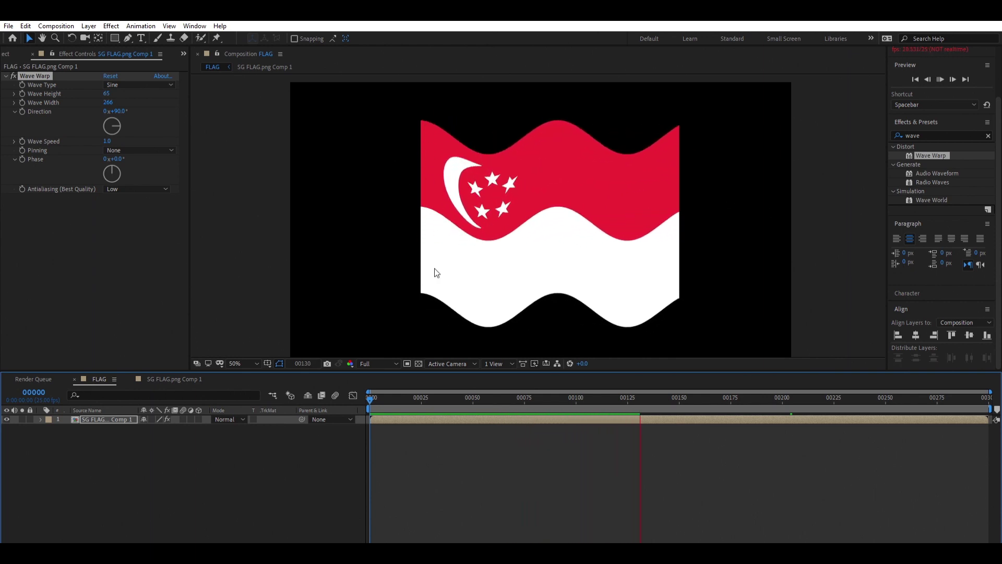
{"action": "key", "text": "space"}
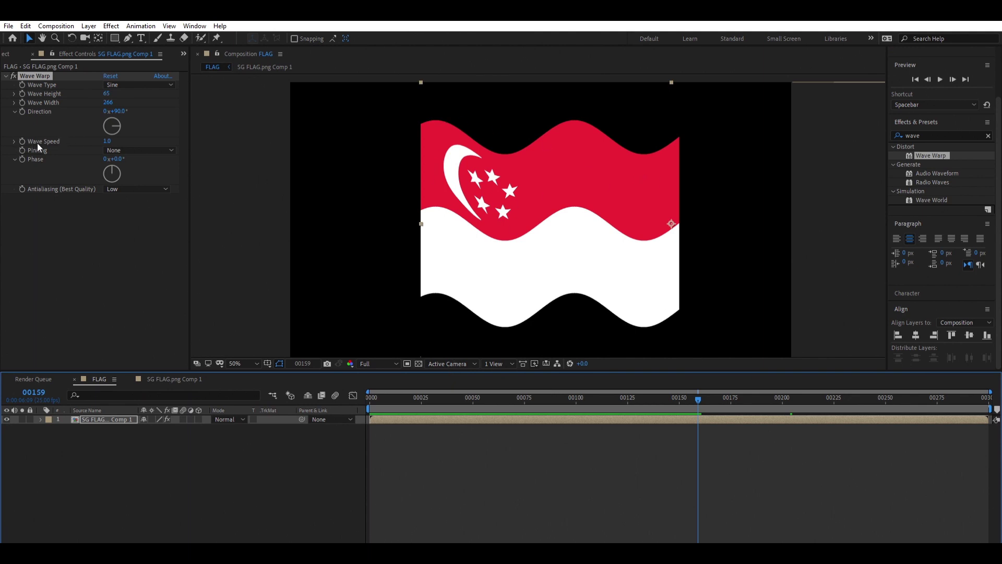
Step: Set the Wave Warp pinning to Left Edge and preview the waving flag
{"action": "left_click", "coordinate": [128, 150]}
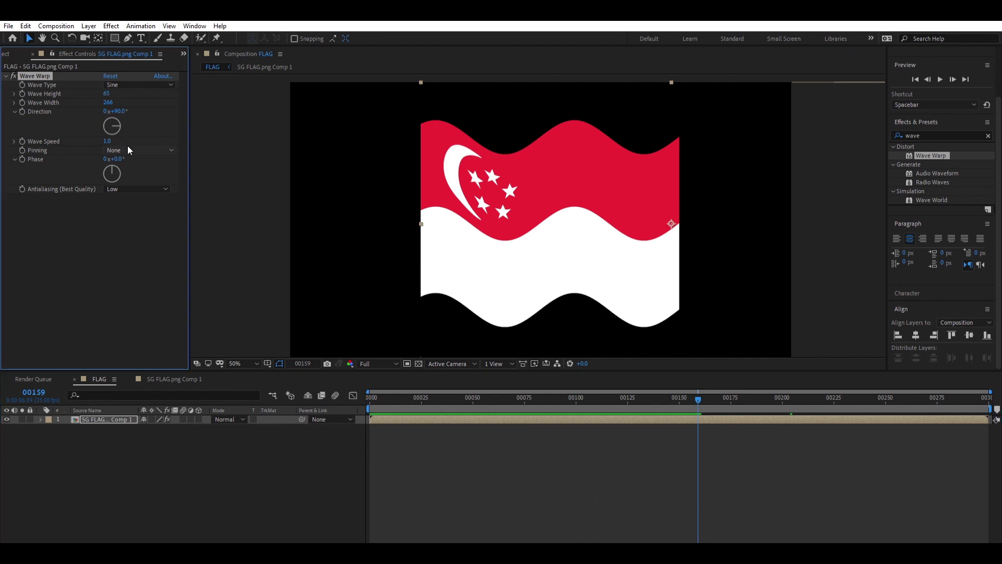
{"action": "left_click", "coordinate": [146, 193]}
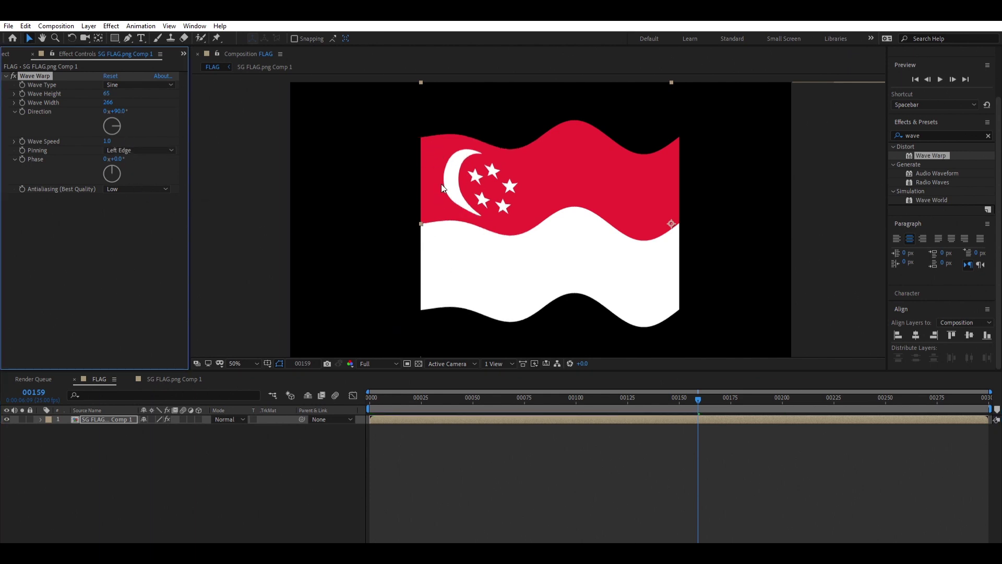
{"action": "key", "text": "space"}
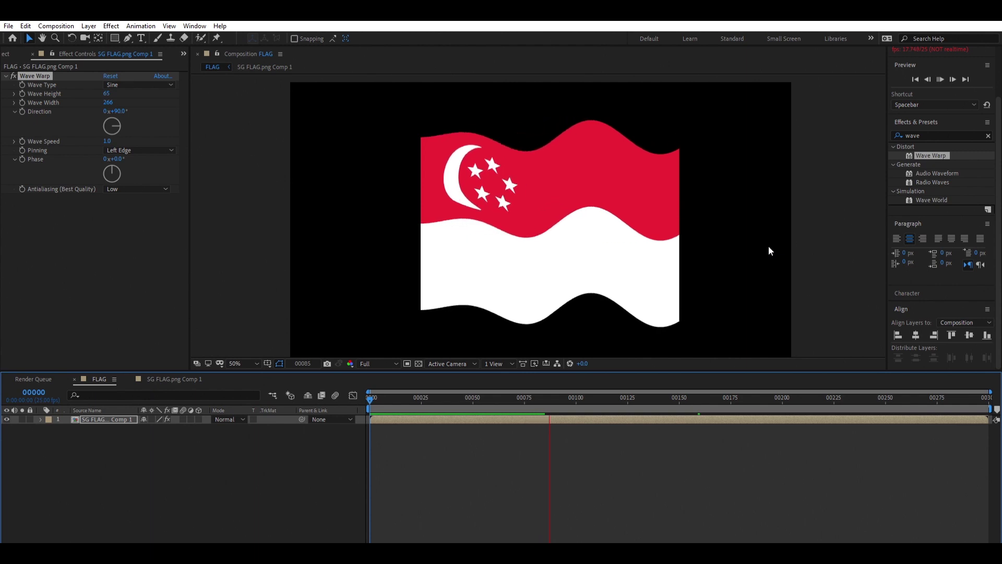
{"action": "key", "text": "space"}
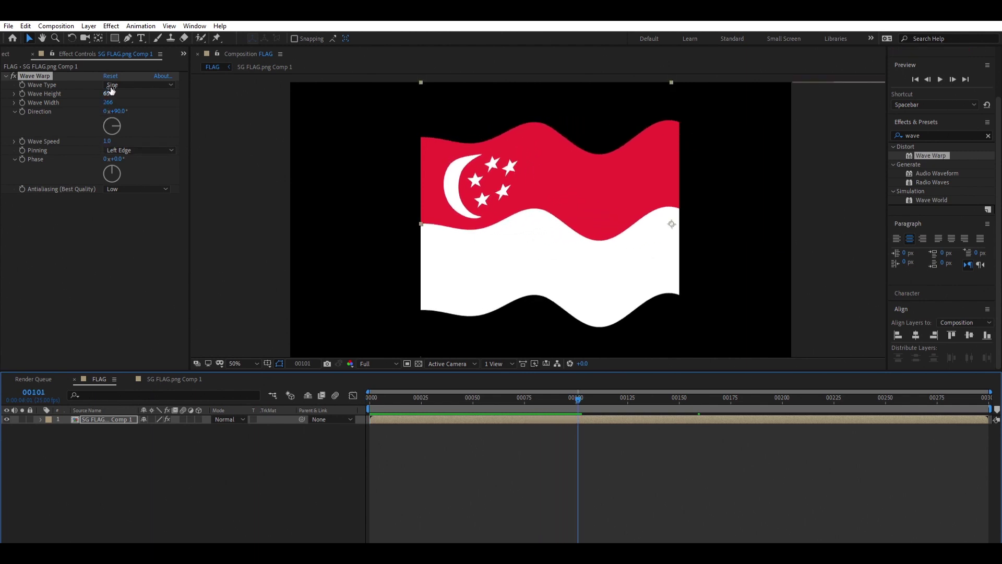
Step: Set the Wave Warp wave height to 32 and wave width to 302, and preview the animation from the first frame
{"action": "left_click_drag", "start_coordinate": [107, 94], "coordinate": [317, 110]}
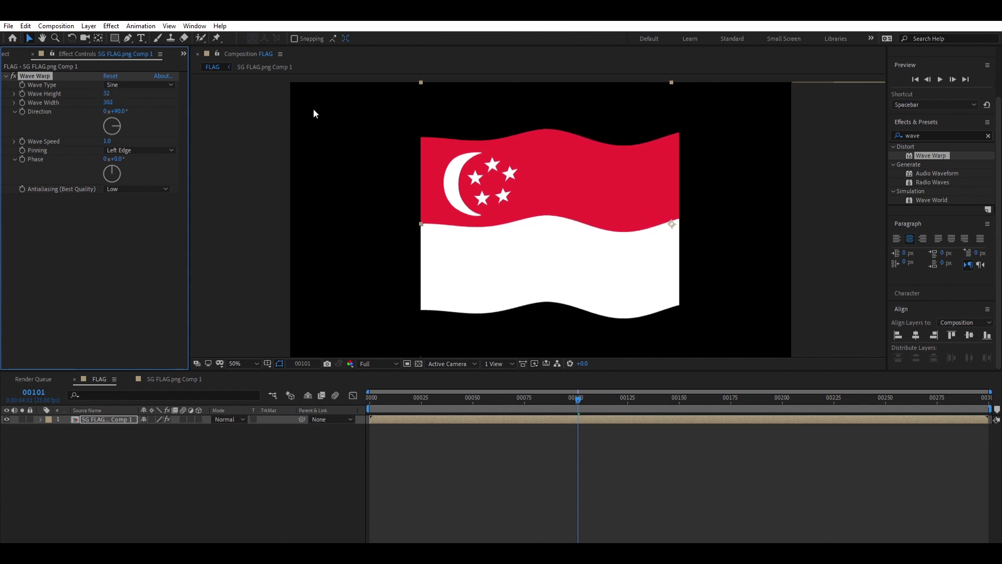
{"action": "left_click_drag", "start_coordinate": [483, 397], "coordinate": [359, 408]}
{"action": "key", "text": "space"}
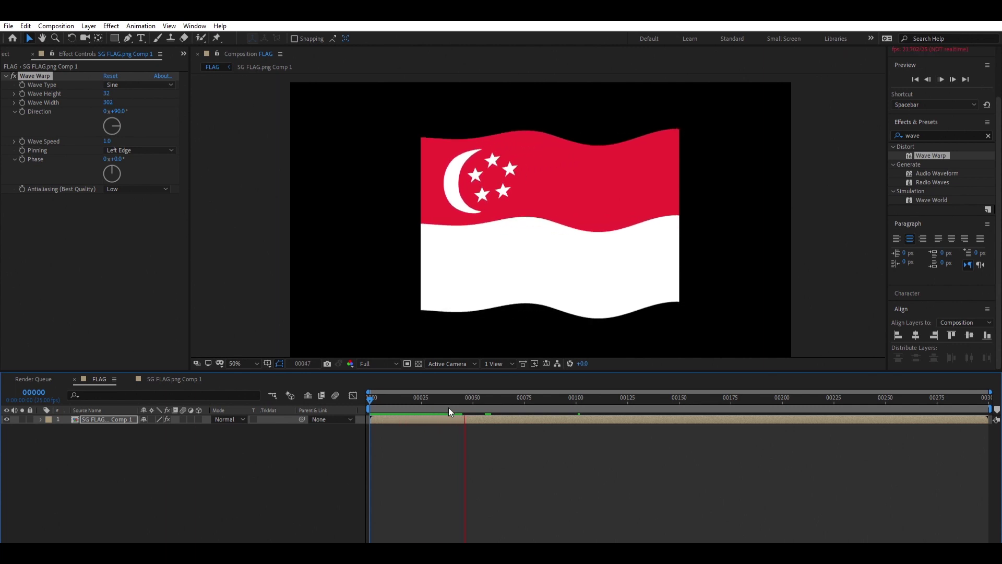
{"action": "key", "text": "space"}
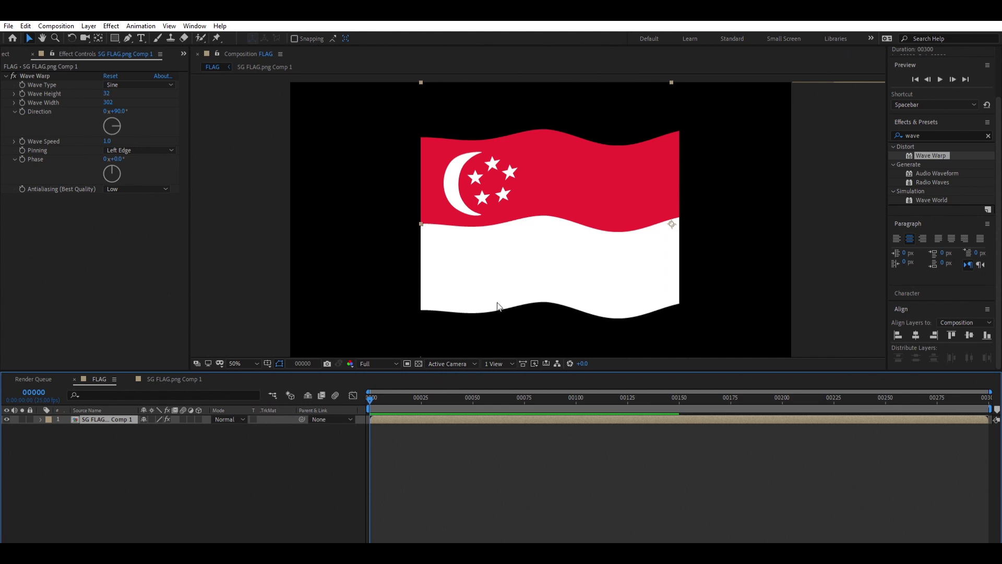
{"action": "key", "text": "space"}
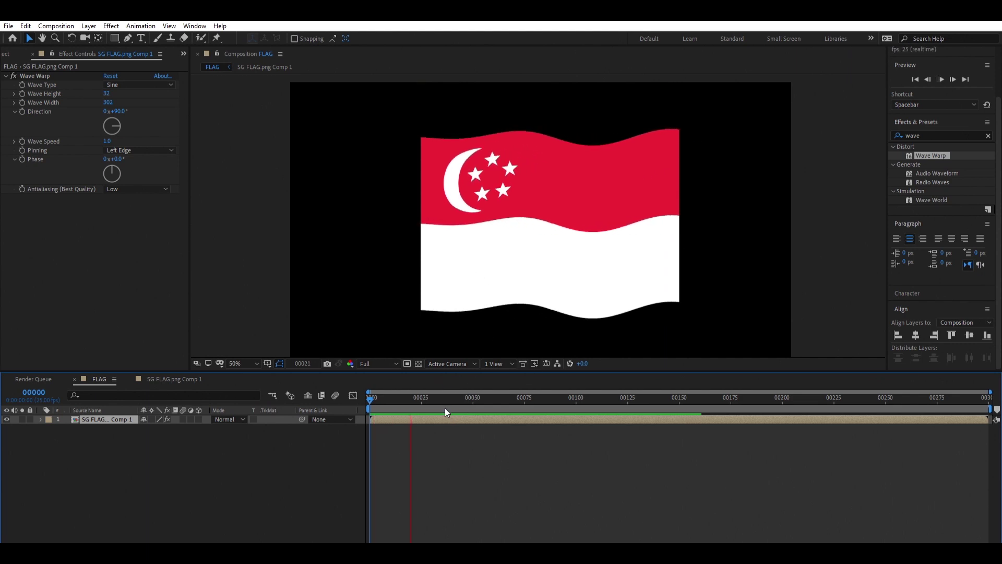
{"action": "key", "text": "space"}
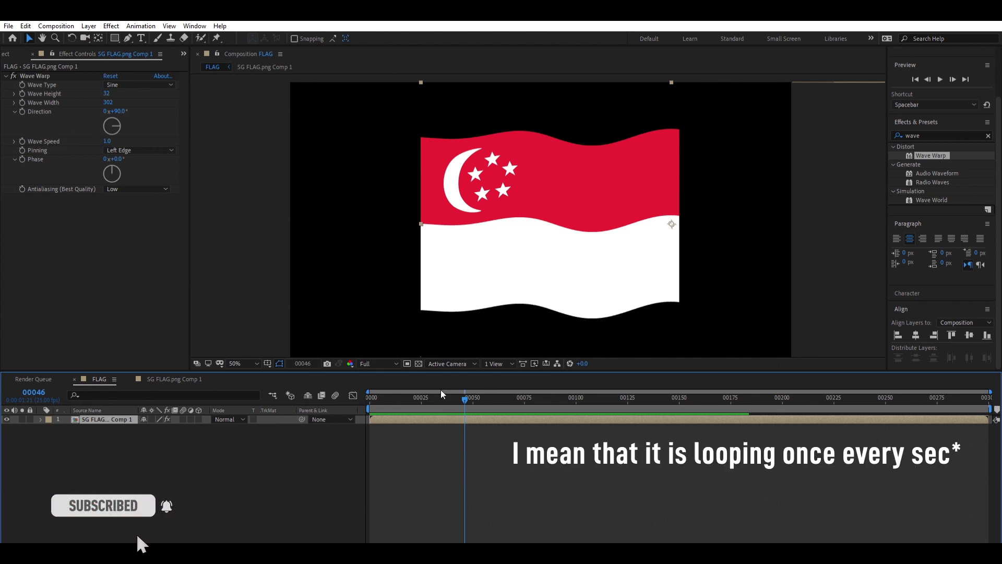
Step: End the FLAG composition's work area at frame 25
{"action": "left_click_drag", "start_coordinate": [440, 392], "coordinate": [359, 394]}
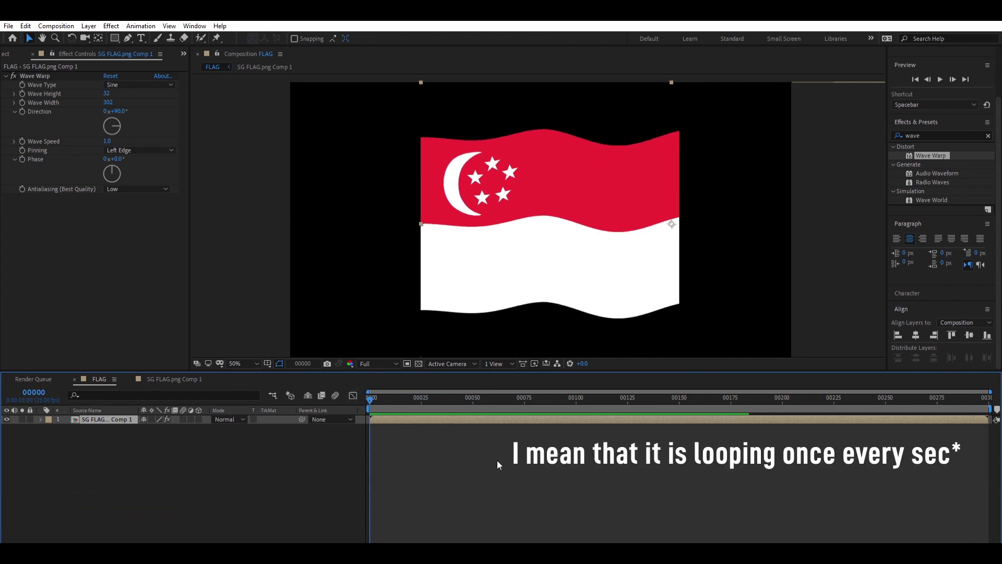
{"action": "left_click", "coordinate": [420, 393]}
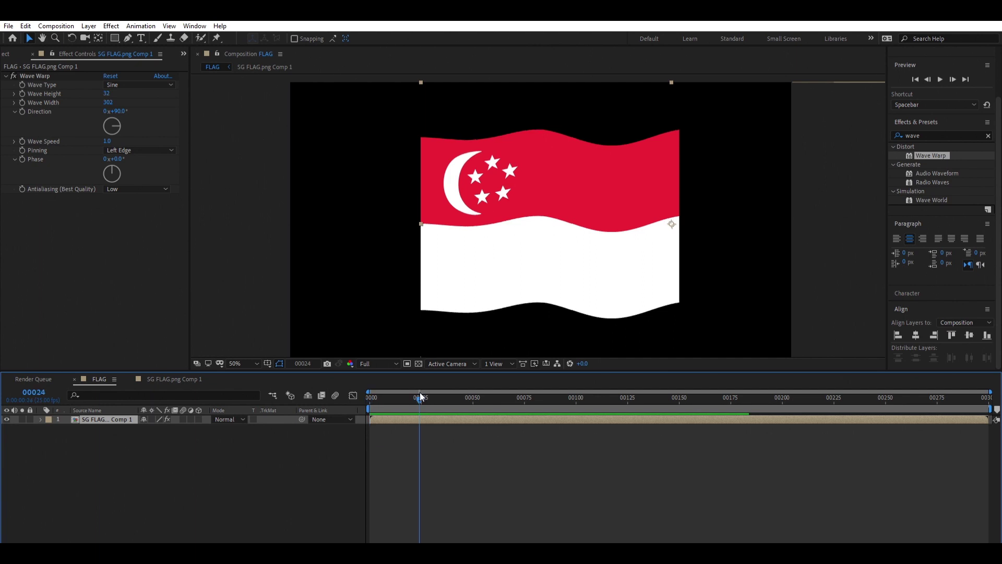
{"action": "left_click_drag", "start_coordinate": [419, 393], "coordinate": [421, 392]}
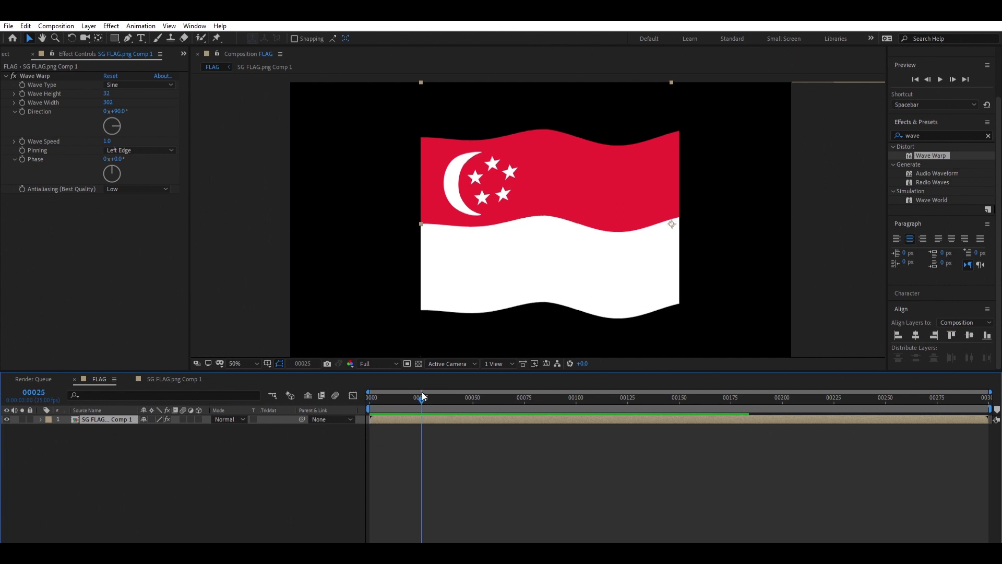
{"action": "key", "text": "n"}
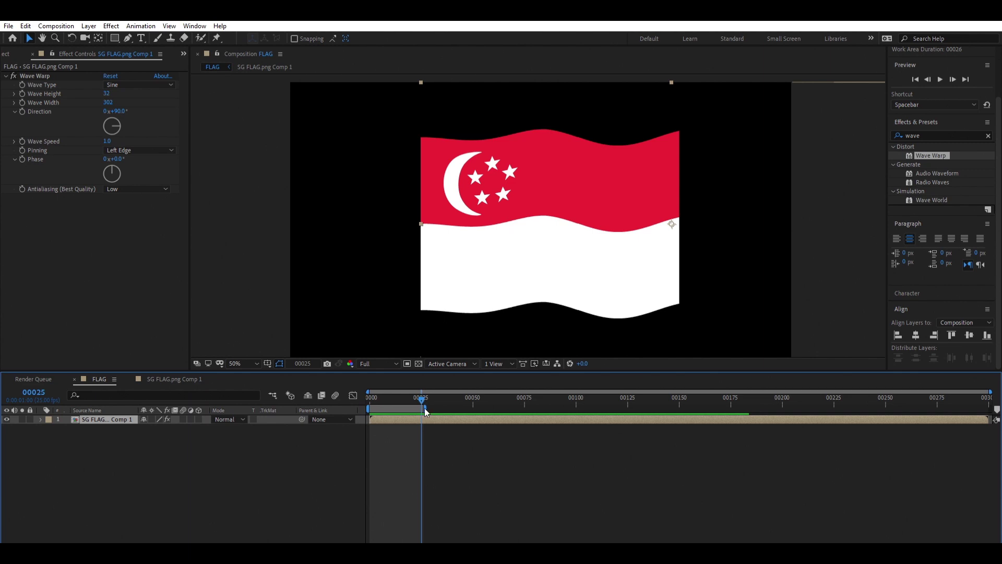
Step: Split the flag precomp layer at frame 26 and delete the part after it
{"action": "key", "text": "Page_Down"}
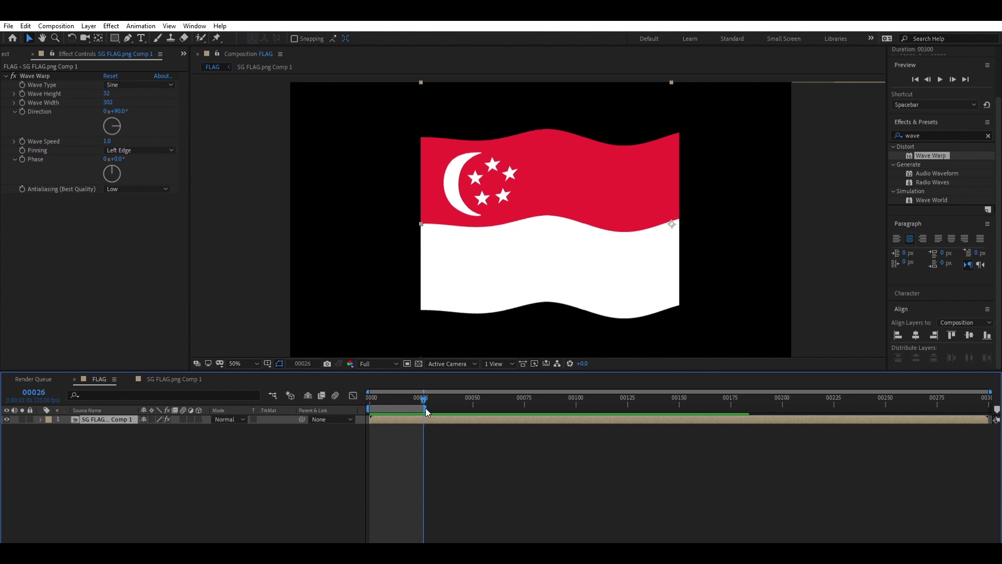
{"action": "key", "text": "ctrl+d"}
{"action": "key", "text": "Delete"}
Step: Check the trimmed flag layer's start and end points against frame 25
{"action": "left_click_drag", "start_coordinate": [423, 396], "coordinate": [422, 395]}
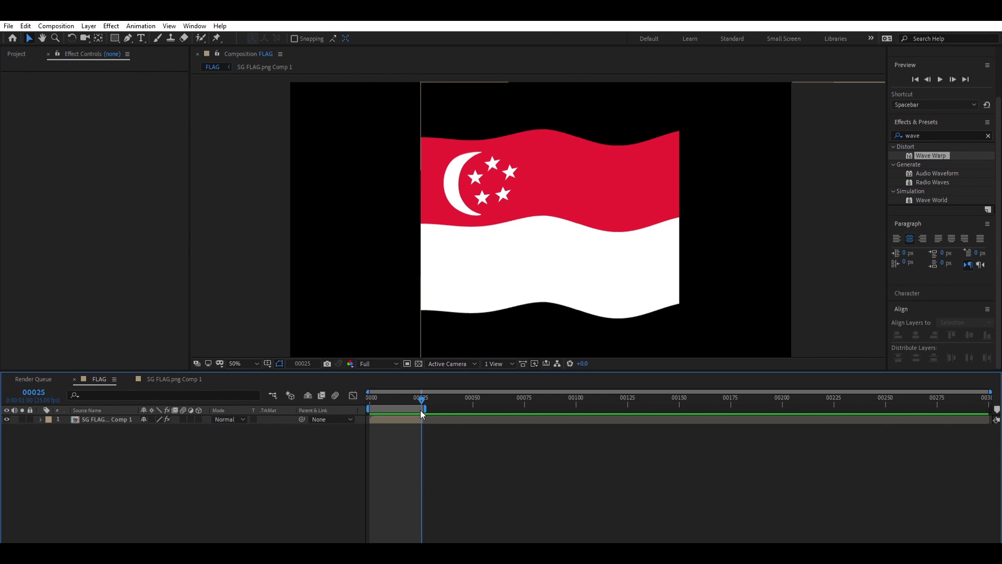
{"action": "key", "text": "ctrl+a"}
{"action": "key", "text": "i"}
{"action": "key", "text": "o"}
{"action": "key", "text": "i"}
{"action": "key", "text": "o"}
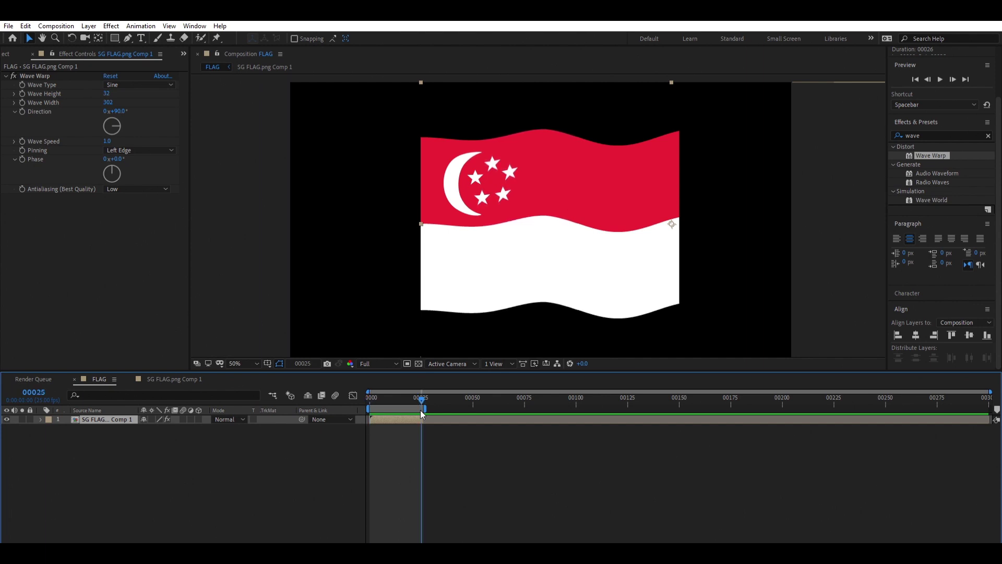
Step: Preview the trimmed flag loop to check that it repeats smoothly
{"action": "key", "text": "space"}
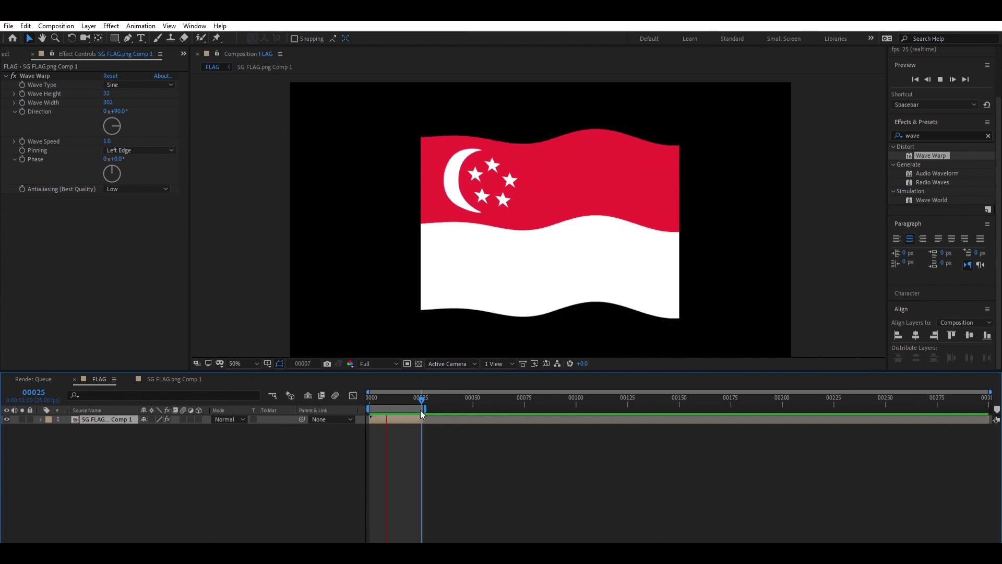
{"action": "key", "text": "space"}
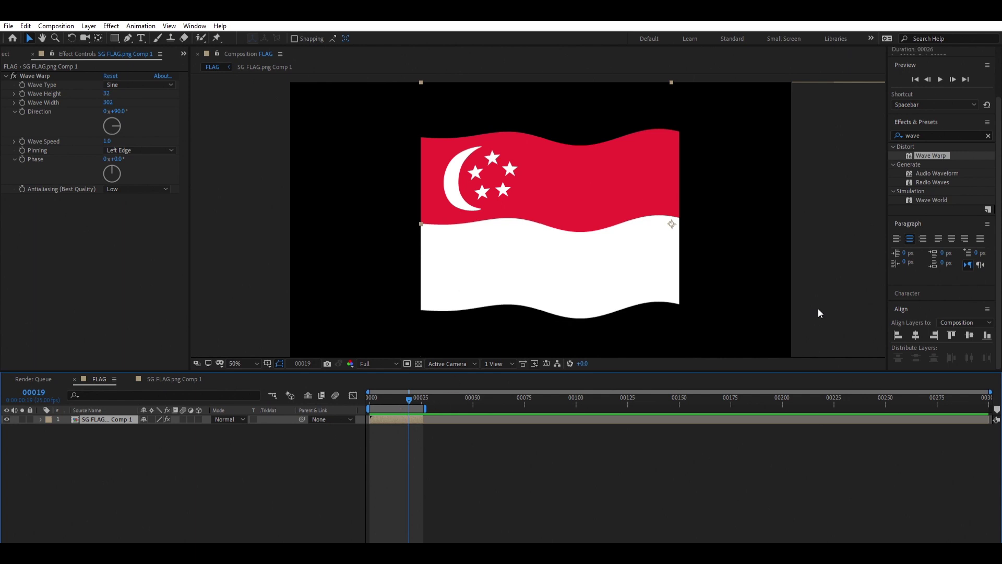
Step: Find the CC Light Sweep effect and apply it to the flag precomp layer
{"action": "left_click_drag", "start_coordinate": [935, 134], "coordinate": [845, 125]}
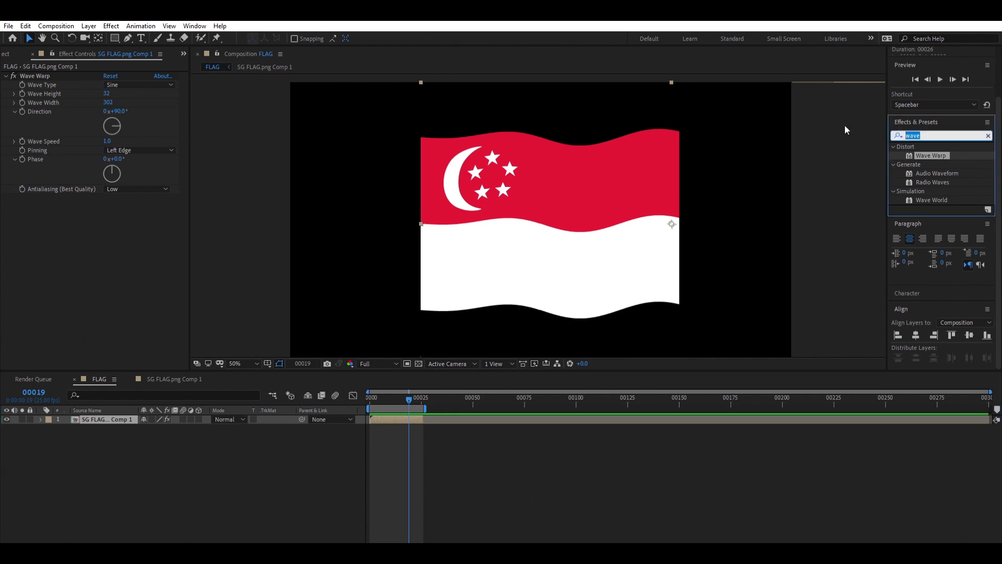
{"action": "type", "text": "cc"}
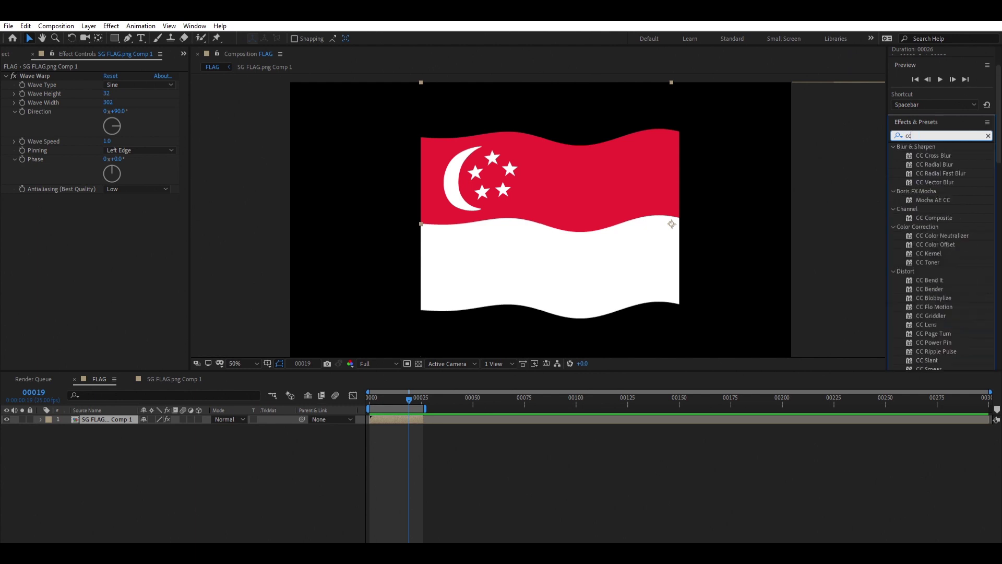
{"action": "type", "text": "li"}
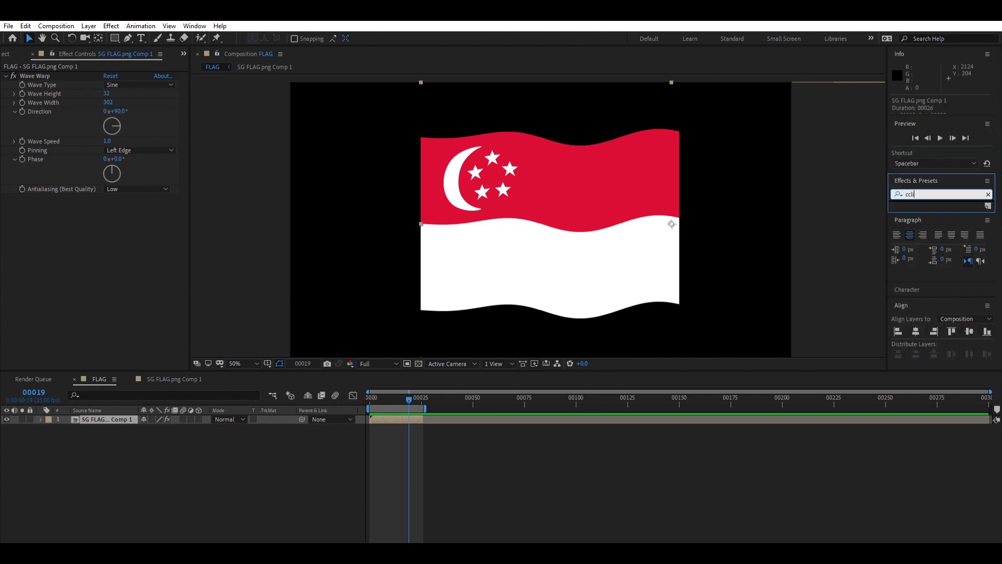
{"action": "key", "text": "BackSpace"}
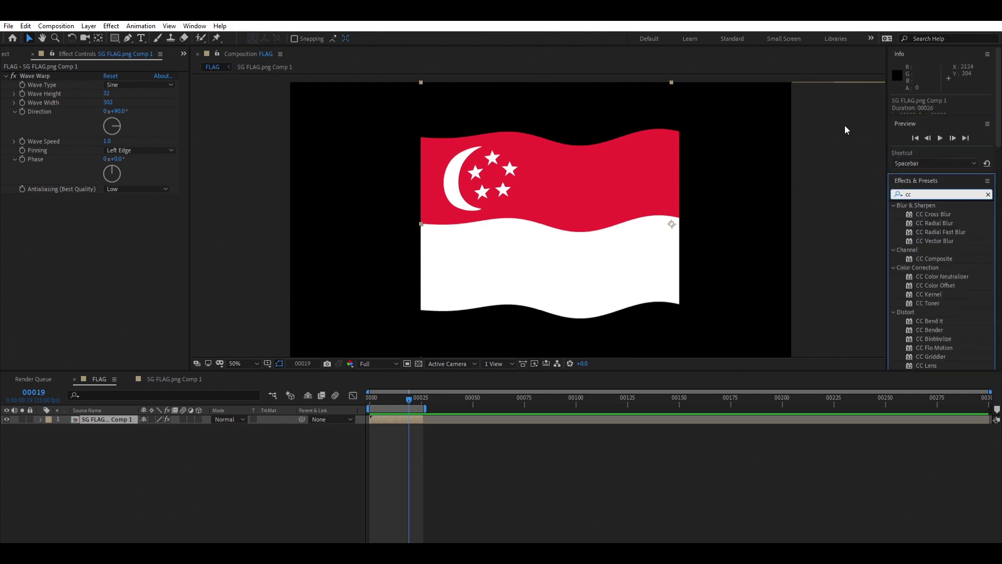
{"action": "type", "text": "ligh"}
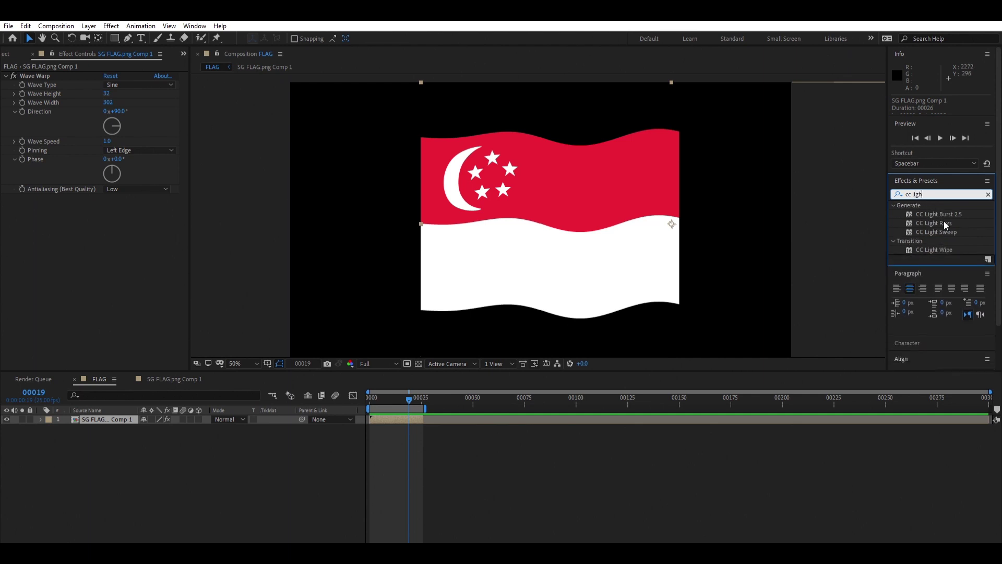
{"action": "double_click", "coordinate": [943, 232]}
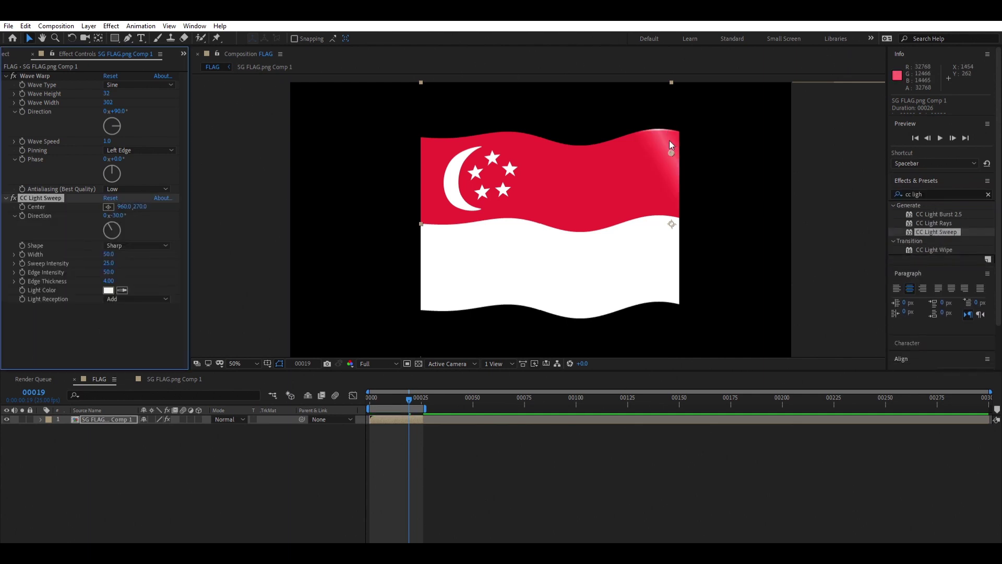
Step: Move the light sweep's center to about 328, 486 near the flag's stars and set its direction to -9°
{"action": "left_click_drag", "start_coordinate": [669, 141], "coordinate": [542, 205]}
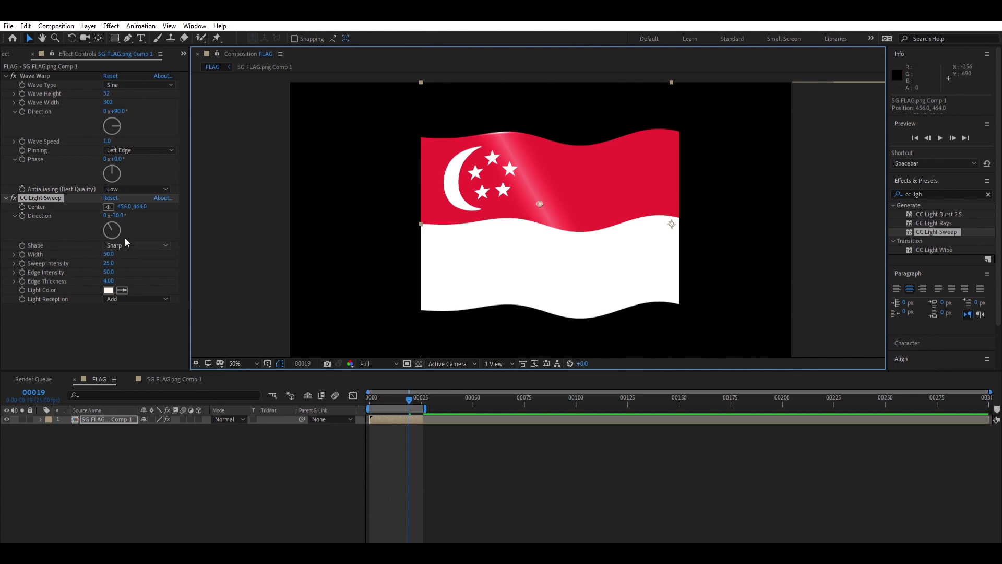
{"action": "left_click", "coordinate": [121, 207]}
{"action": "left_click_drag", "start_coordinate": [122, 206], "coordinate": [128, 204]}
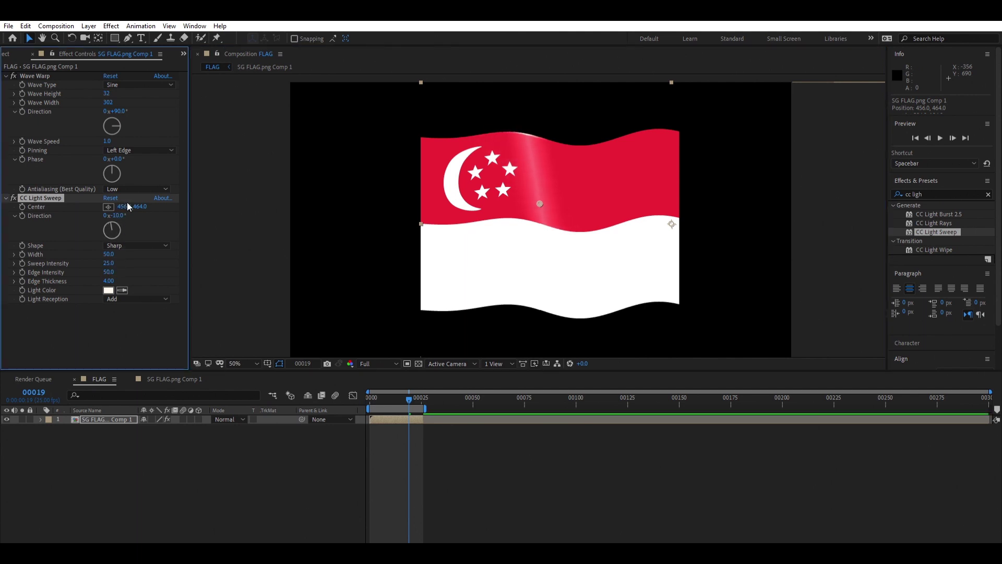
{"action": "left_click", "coordinate": [538, 202]}
{"action": "left_click_drag", "start_coordinate": [536, 193], "coordinate": [507, 200]}
{"action": "key", "text": "ctrl+z"}
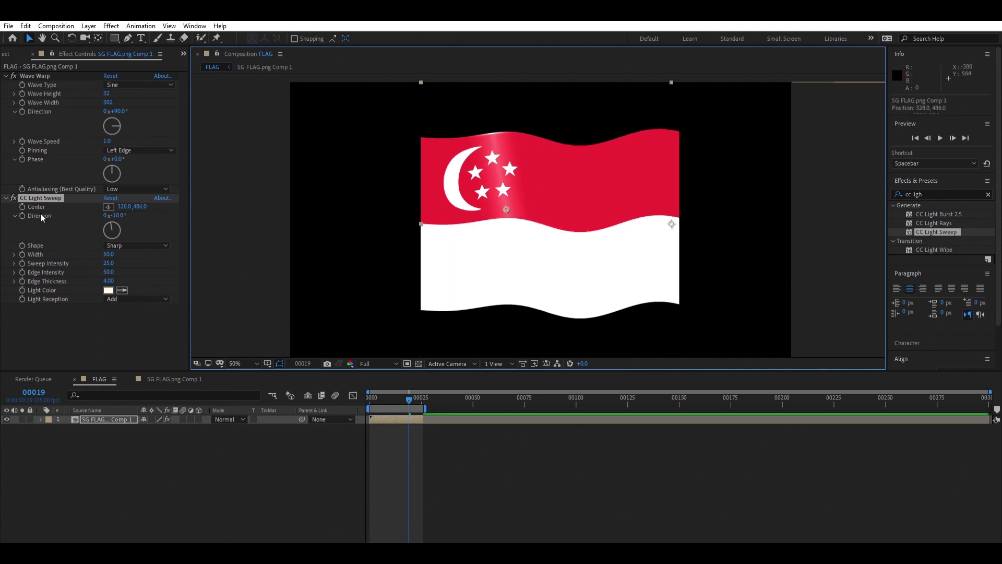
{"action": "mouse_move", "coordinate": [118, 215]}
{"action": "left_mouse_down"}
{"action": "mouse_move", "coordinate": [99, 210]}
{"action": "mouse_move", "coordinate": [141, 215]}
{"action": "mouse_move", "coordinate": [131, 218]}
{"action": "left_mouse_up"}
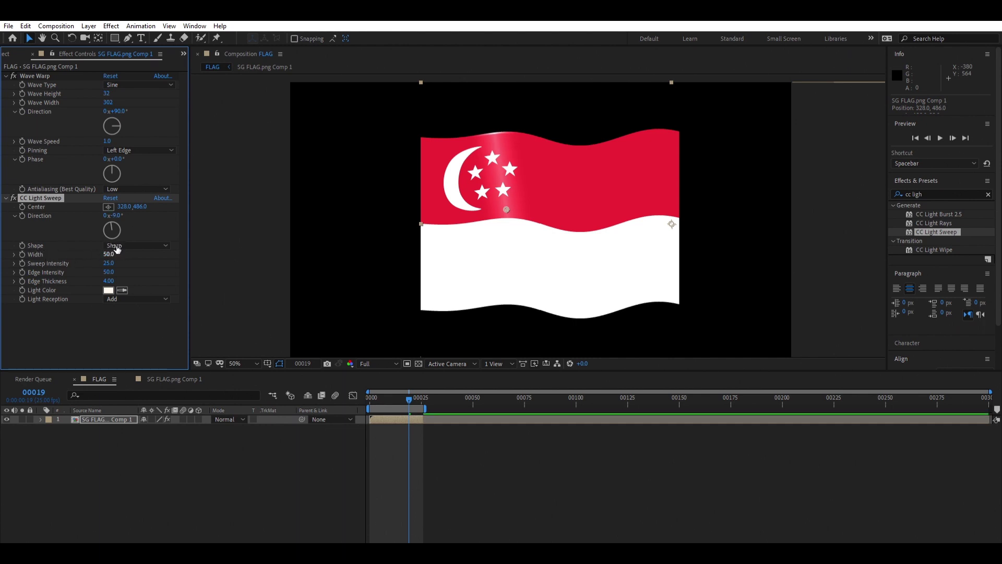
Step: Set the light sweep's width to 99, edge intensity to 43 and edge thickness to 2, and return to the first frame
{"action": "left_click_drag", "start_coordinate": [109, 253], "coordinate": [122, 243]}
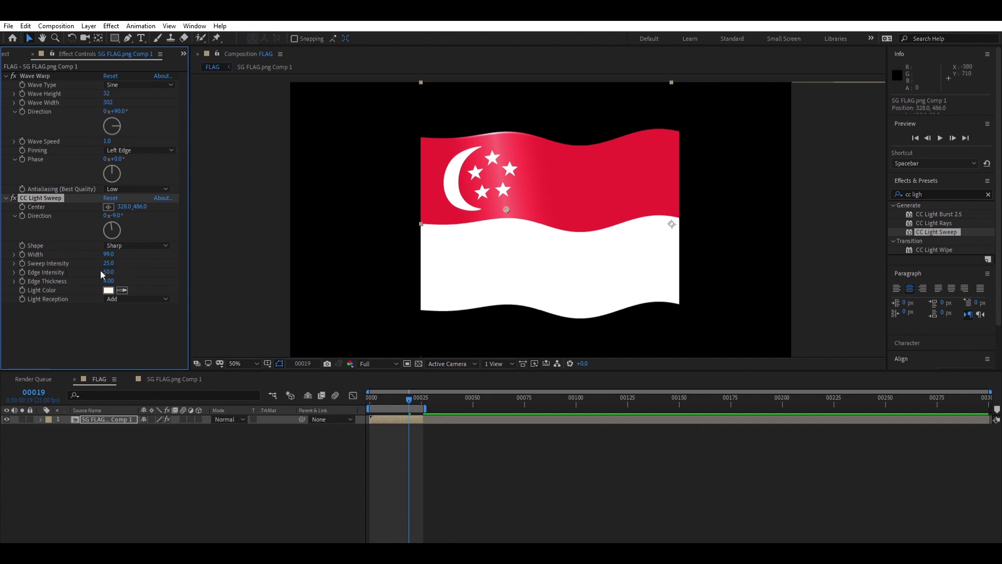
{"action": "left_click", "coordinate": [109, 280]}
{"action": "key", "text": "Return"}
{"action": "left_click_drag", "start_coordinate": [116, 271], "coordinate": [109, 265]}
{"action": "left_click_drag", "start_coordinate": [397, 396], "coordinate": [350, 396]}
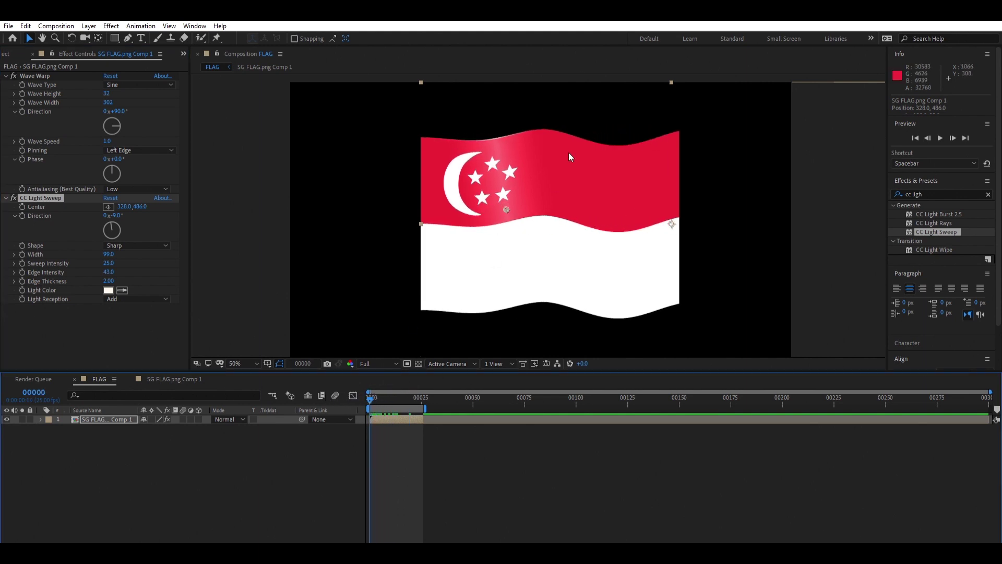
Step: Animate the light sweep's center from about 432, 480 at frame 0 to beyond the flag's right edge at frame 25, and preview it
{"action": "left_click_drag", "start_coordinate": [506, 208], "coordinate": [529, 202]}
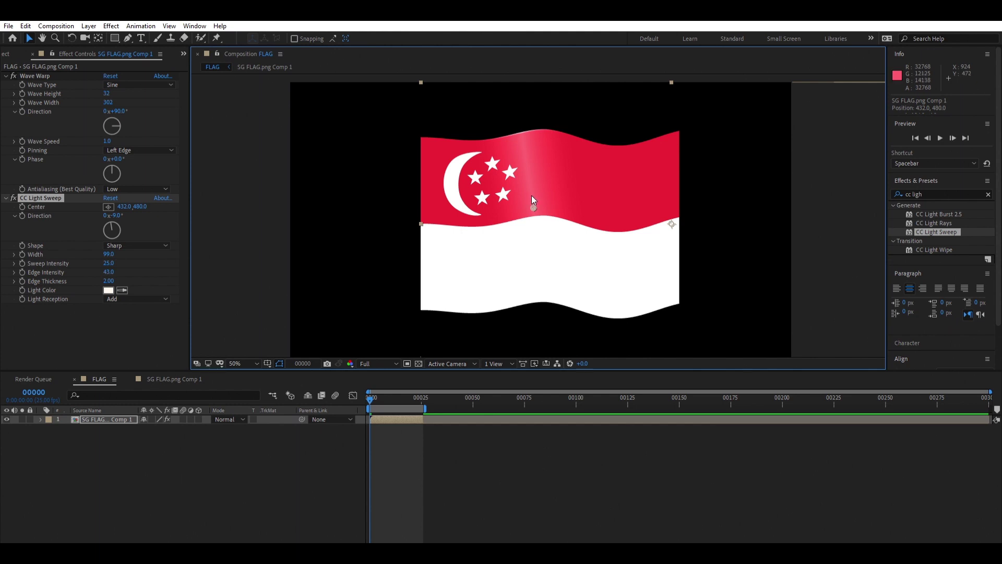
{"action": "left_click", "coordinate": [24, 200]}
{"action": "left_click", "coordinate": [22, 207]}
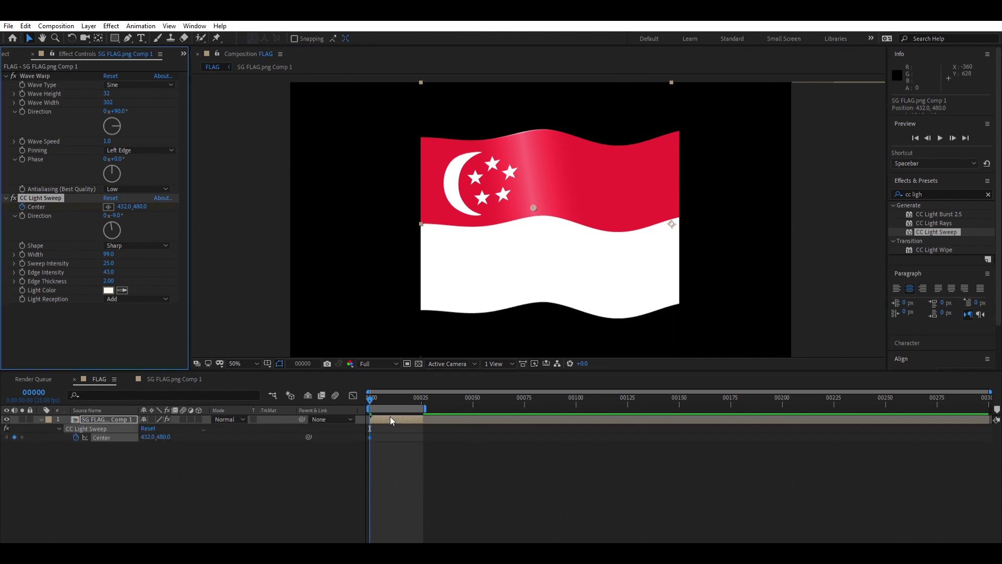
{"action": "left_click", "coordinate": [420, 398]}
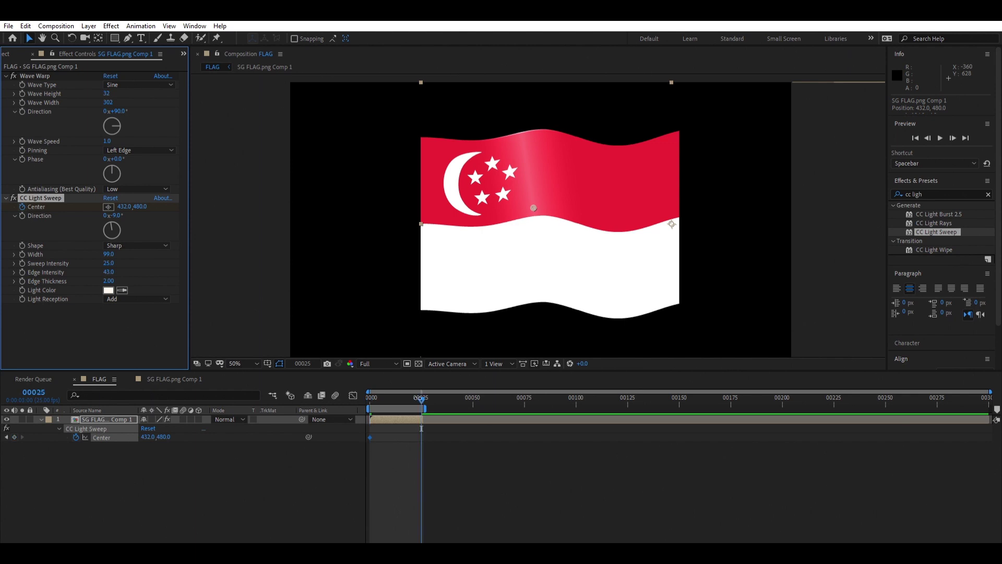
{"action": "left_click_drag", "start_coordinate": [537, 197], "coordinate": [735, 196]}
{"action": "left_click_drag", "start_coordinate": [422, 398], "coordinate": [323, 400]}
{"action": "key", "text": "space"}
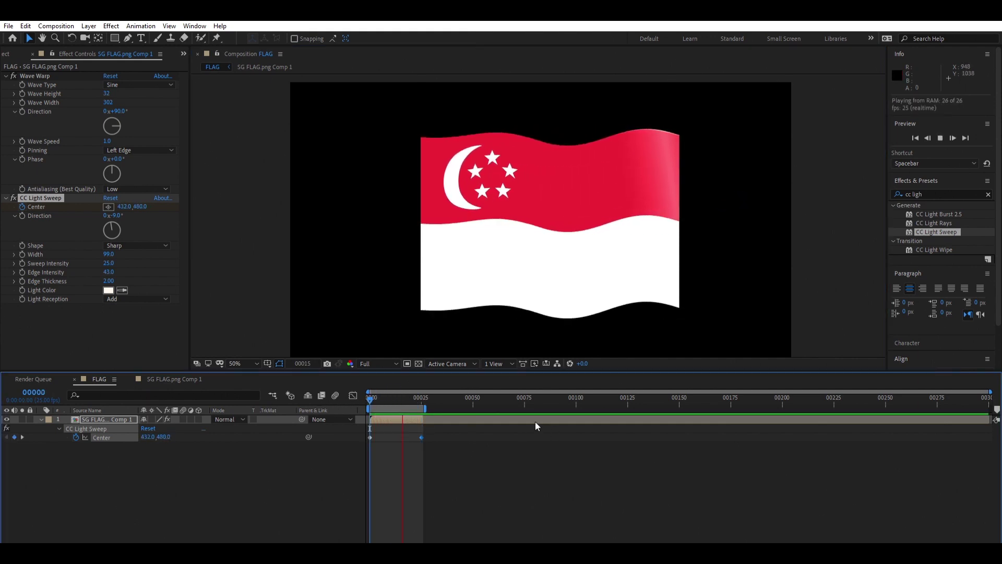
{"action": "key", "text": "space"}
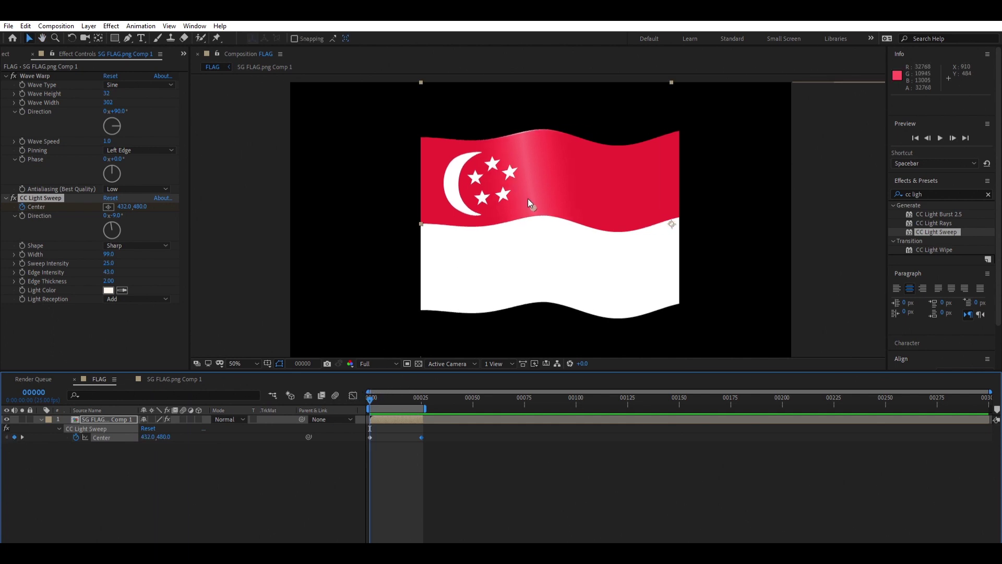
Step: Move the light sweep's starting center to about -126, 564, outside the flag's left edge, and check the animation
{"action": "left_click_drag", "start_coordinate": [528, 200], "coordinate": [385, 226]}
{"action": "key", "text": "space"}
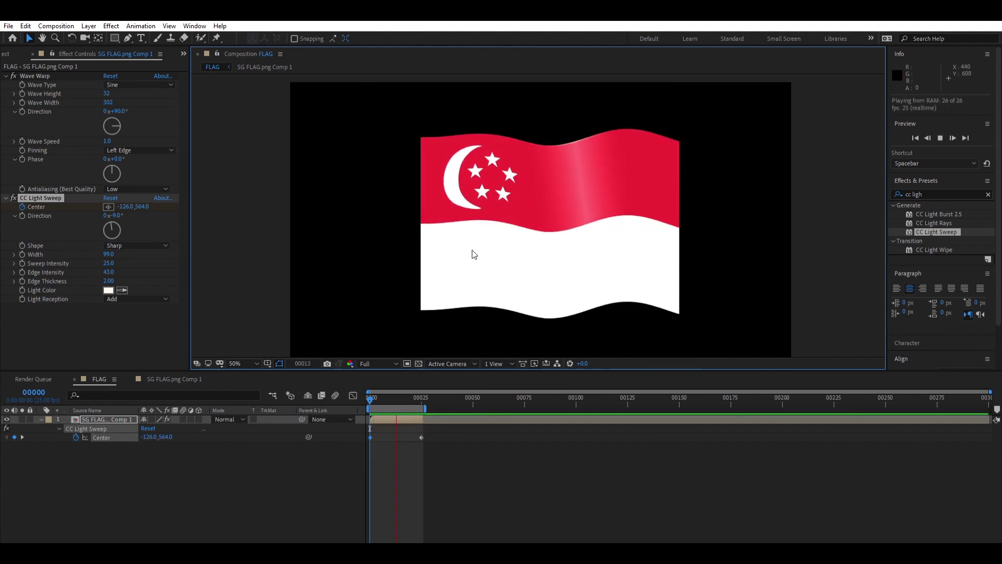
{"action": "left_click", "coordinate": [476, 253]}
{"action": "left_click", "coordinate": [375, 394]}
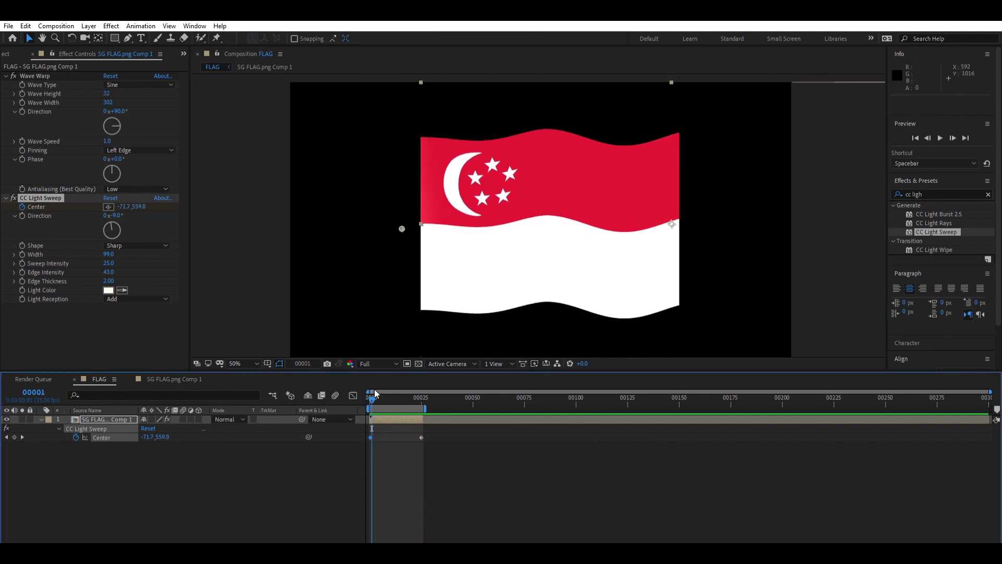
{"action": "left_click_drag", "start_coordinate": [375, 394], "coordinate": [400, 400]}
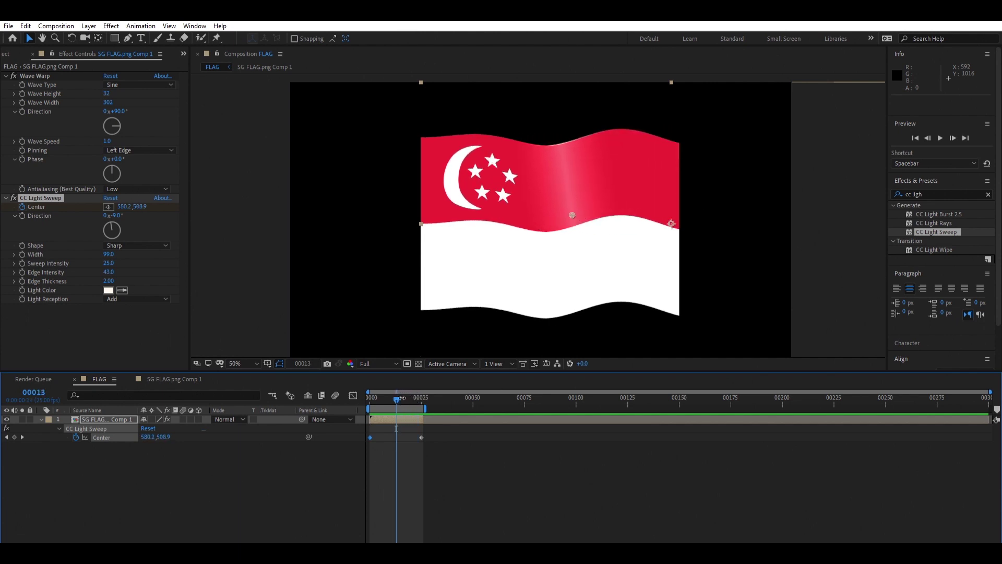
Step: Undo the light sweep center's keyframes and its last moves
{"action": "key", "text": "ctrl+z"}
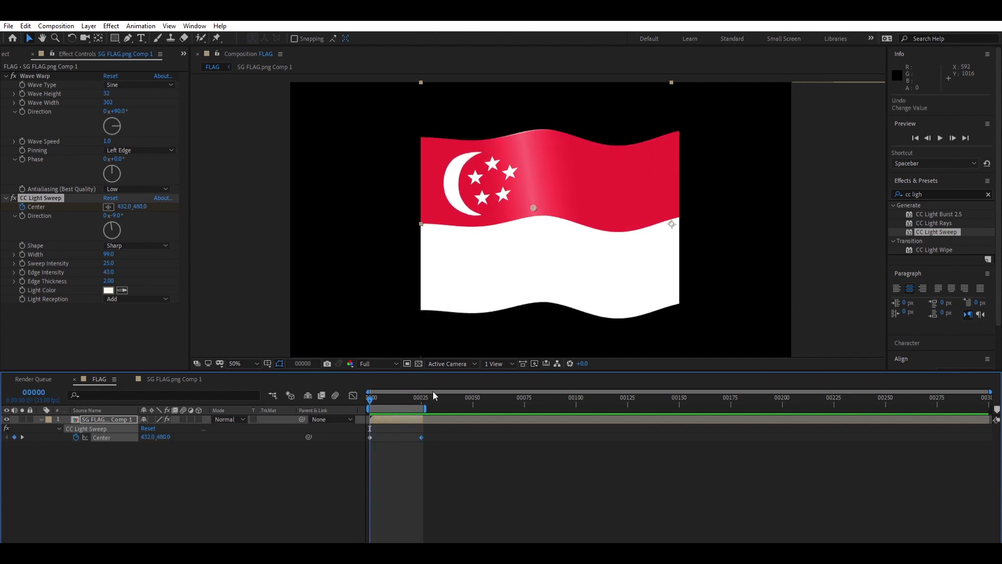
{"action": "key", "text": "k"}
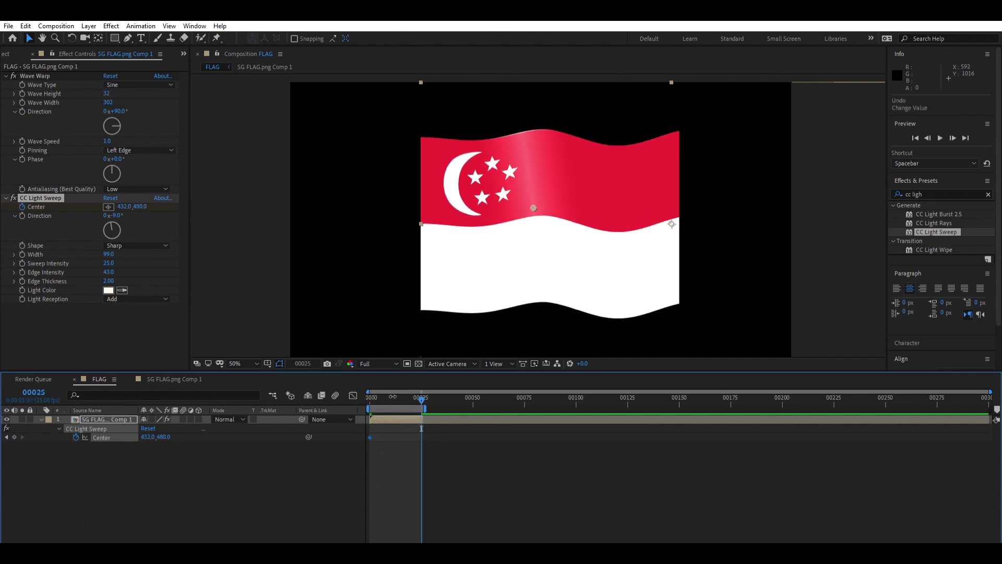
{"action": "key", "text": "ctrl+z"}
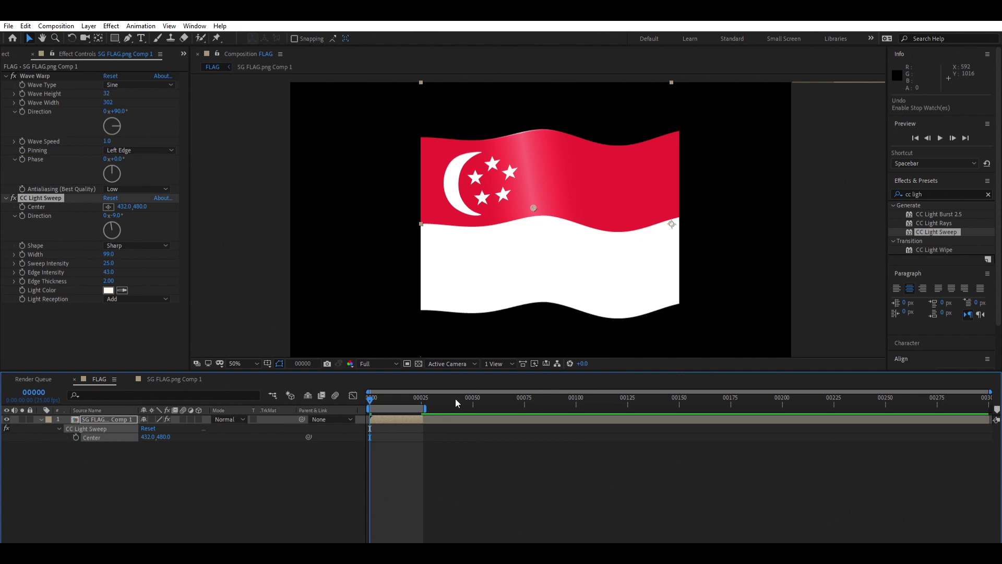
{"action": "key", "text": "ctrl+z"}
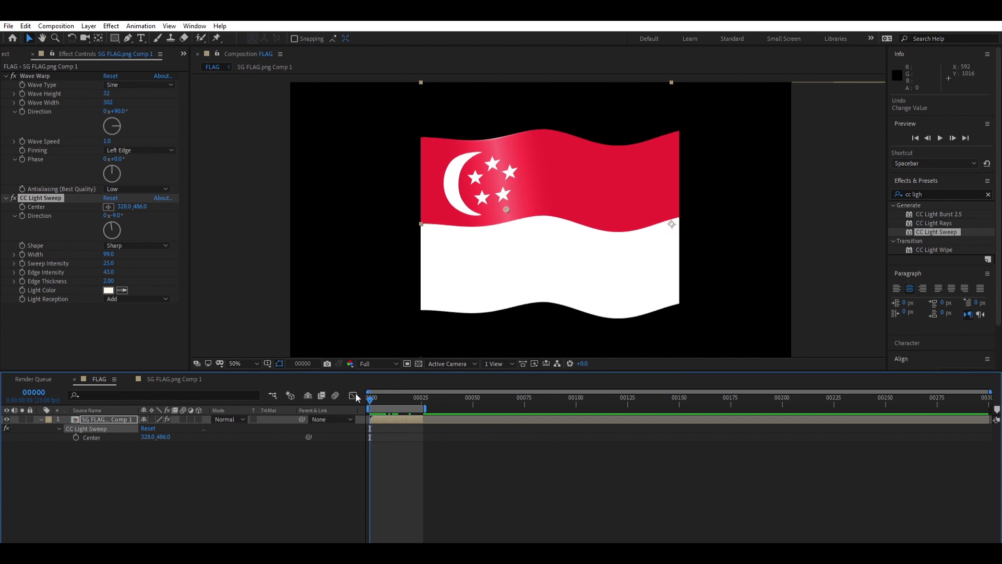
Step: Place the light sweep's center at about 422, 496 on the first frame
{"action": "left_click_drag", "start_coordinate": [508, 196], "coordinate": [532, 199]}
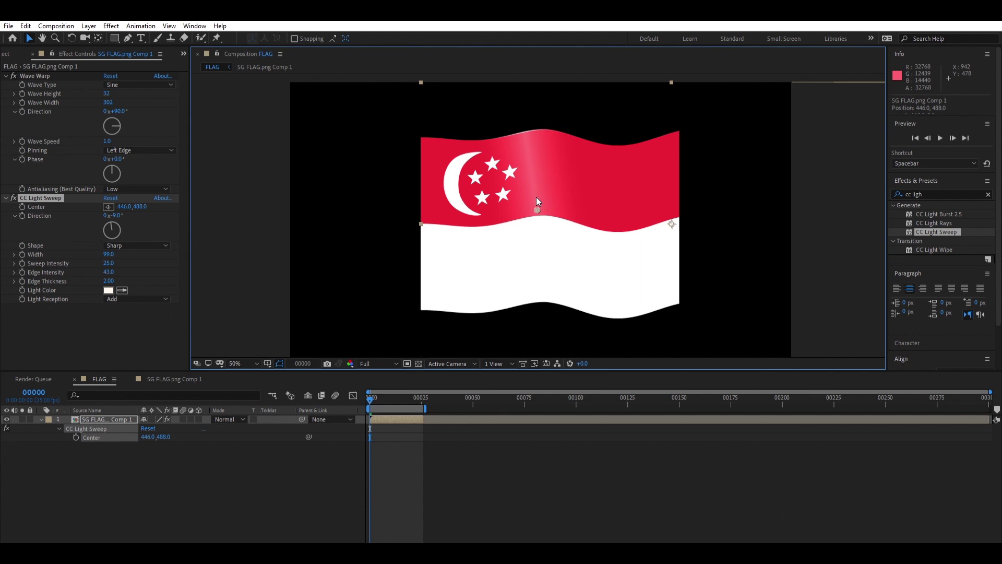
{"action": "left_click_drag", "start_coordinate": [534, 198], "coordinate": [530, 202]}
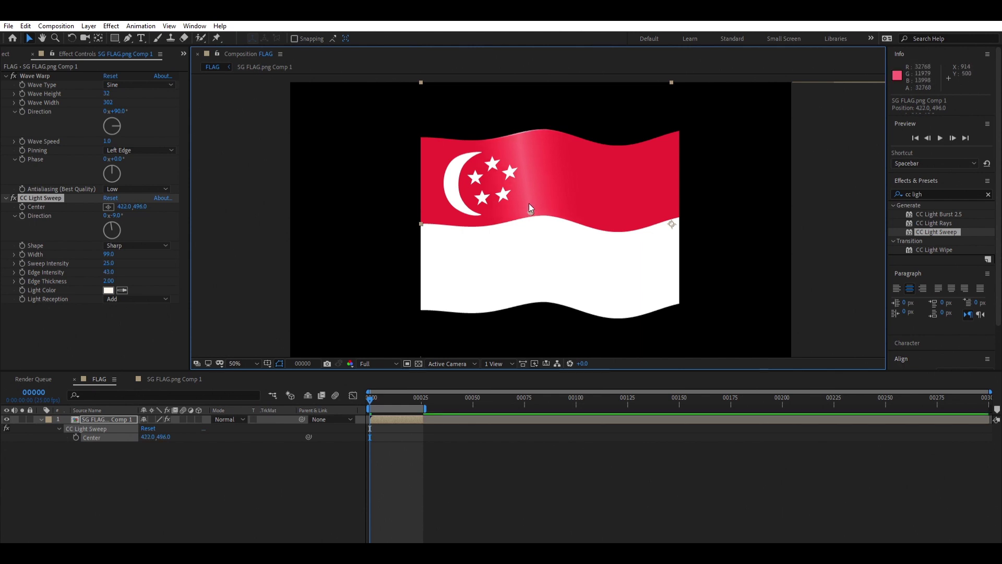
Step: Keyframe the light sweep's Direction at frame 0, move its center to about 1268, 466 at frame 25, and preview the result
{"action": "left_click", "coordinate": [23, 206]}
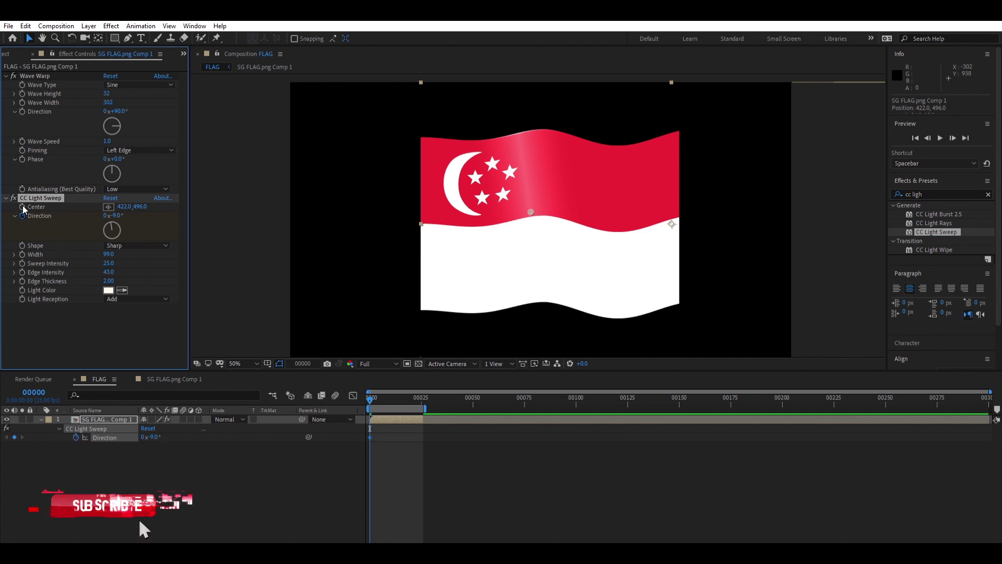
{"action": "key", "text": "shift+End"}
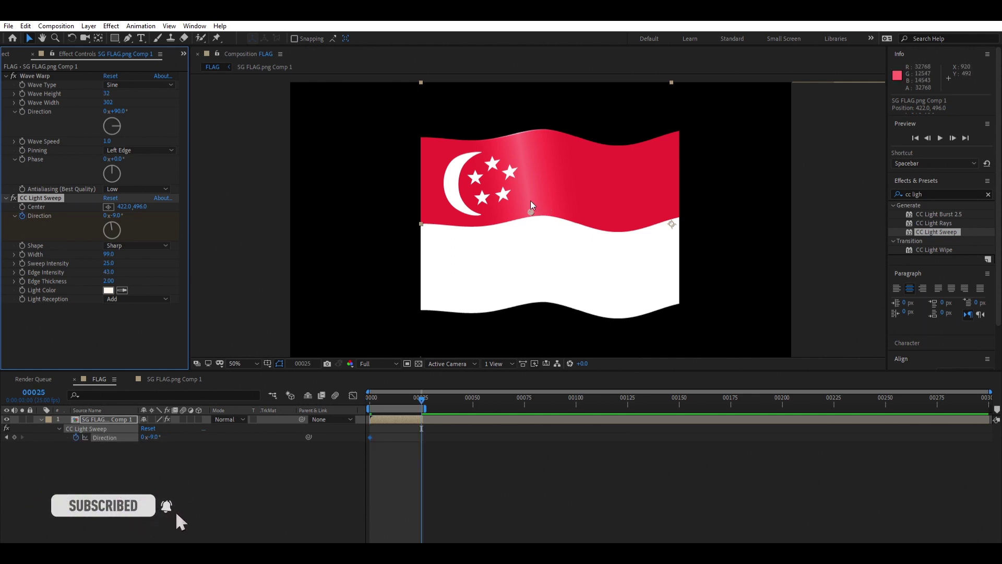
{"action": "left_click_drag", "start_coordinate": [530, 210], "coordinate": [671, 206]}
{"action": "key", "text": "space"}
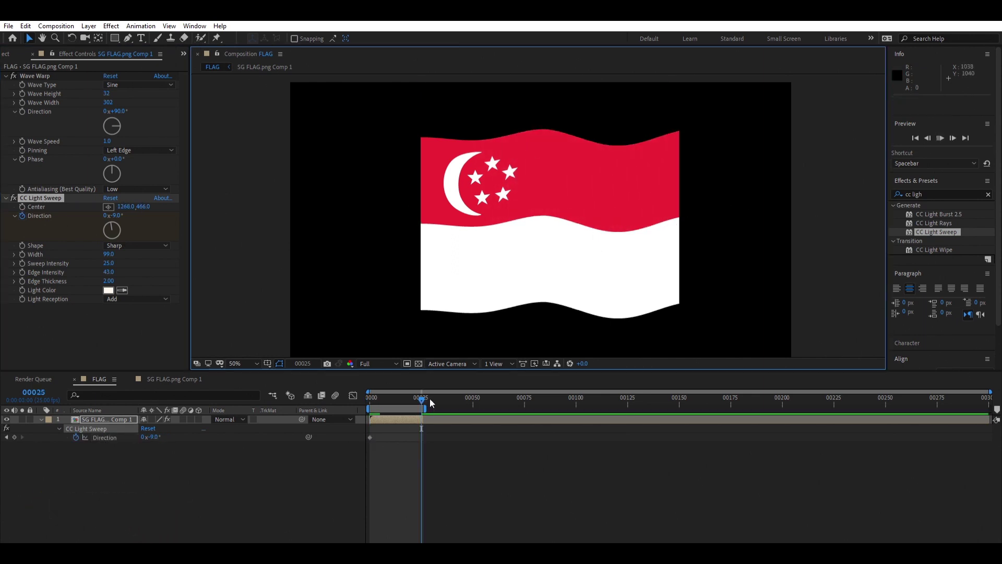
{"action": "key", "text": "space"}
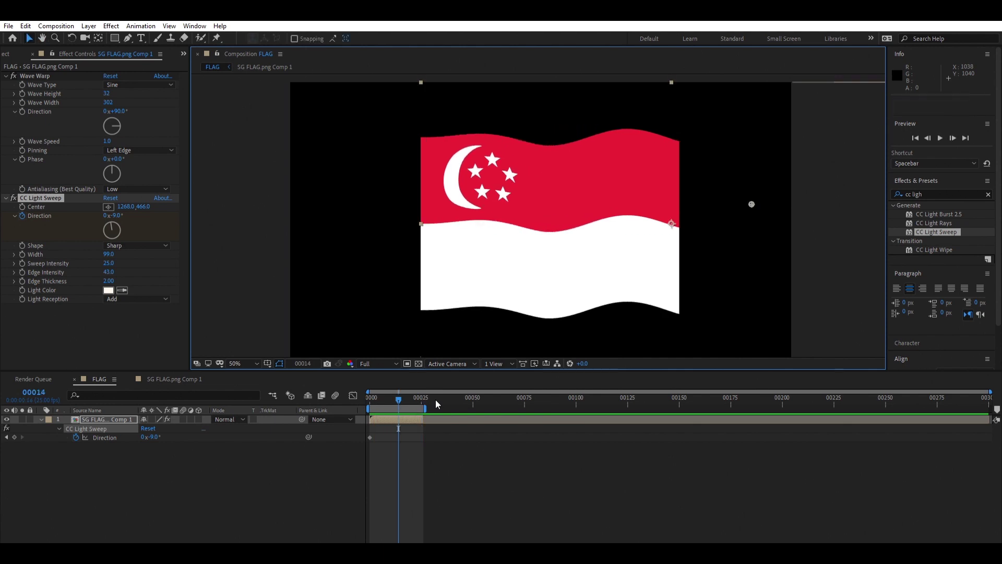
Step: Undo the last light sweep center move and remove the Direction keyframing at the first frame
{"action": "key", "text": "ctrl+z"}
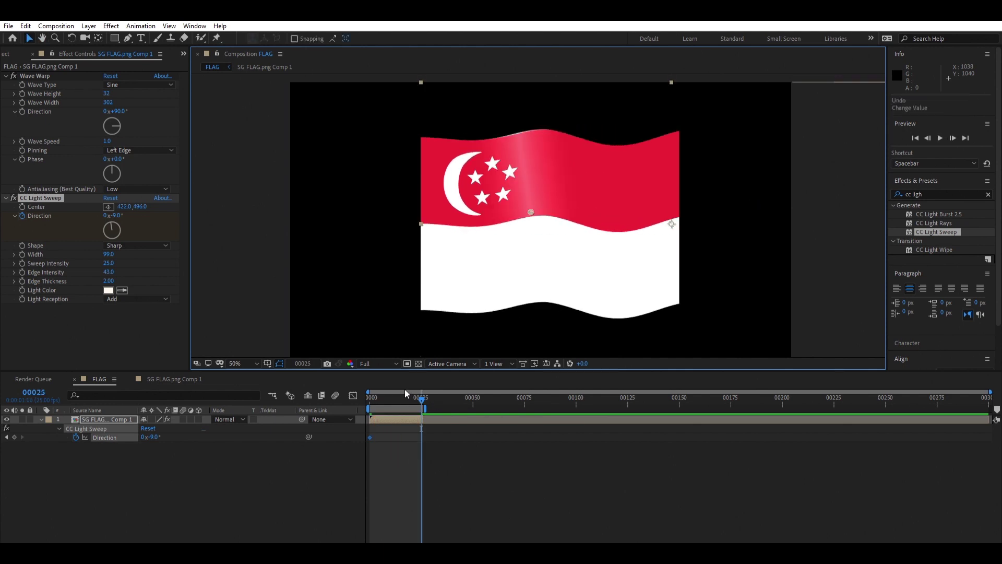
{"action": "left_click_drag", "start_coordinate": [406, 395], "coordinate": [305, 390]}
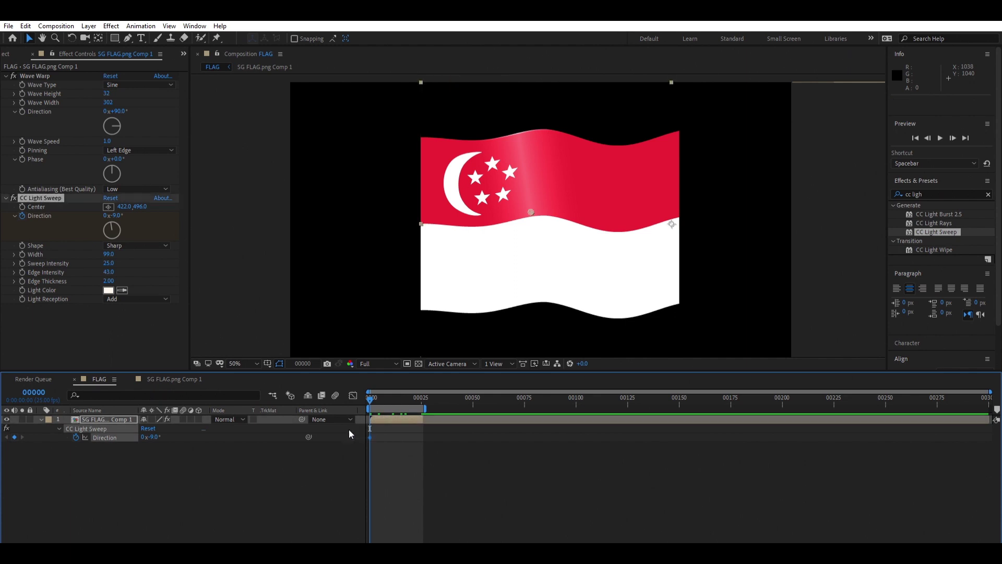
{"action": "key", "text": "Delete"}
Step: Keyframe the light sweep's Center on the first frame, move it to about 1190, 496 at frame 25, and preview the animation
{"action": "left_click", "coordinate": [21, 198]}
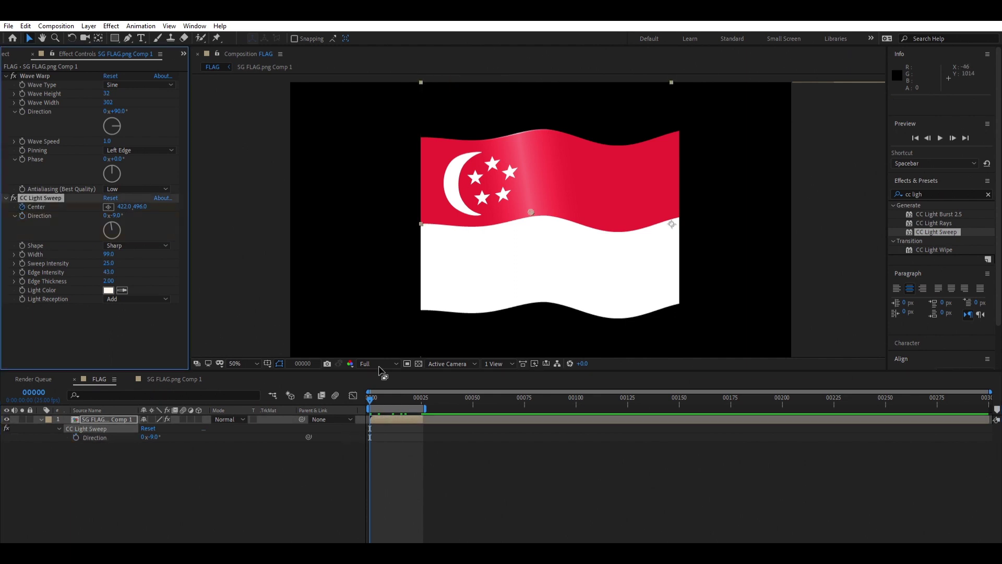
{"action": "key", "text": "u"}
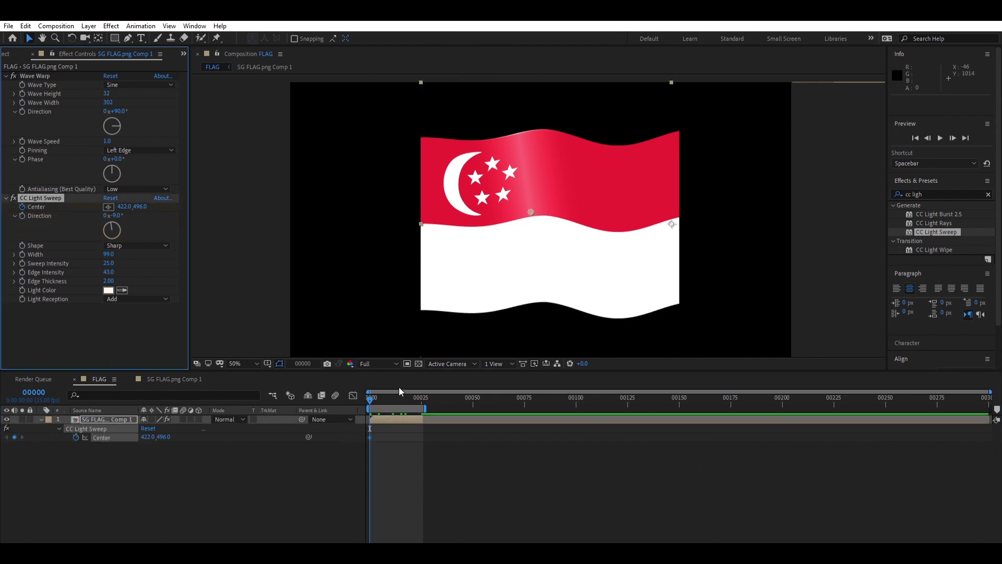
{"action": "key", "text": "k"}
{"action": "left_click_drag", "start_coordinate": [532, 208], "coordinate": [634, 202]}
{"action": "key", "text": "ctrl+z"}
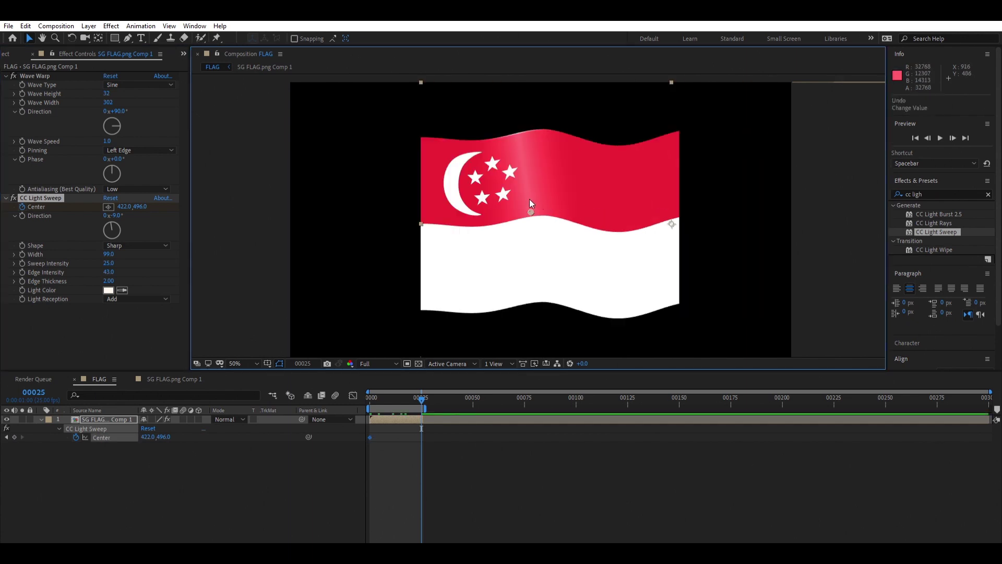
{"action": "left_click_drag", "start_coordinate": [530, 199], "coordinate": [730, 196]}
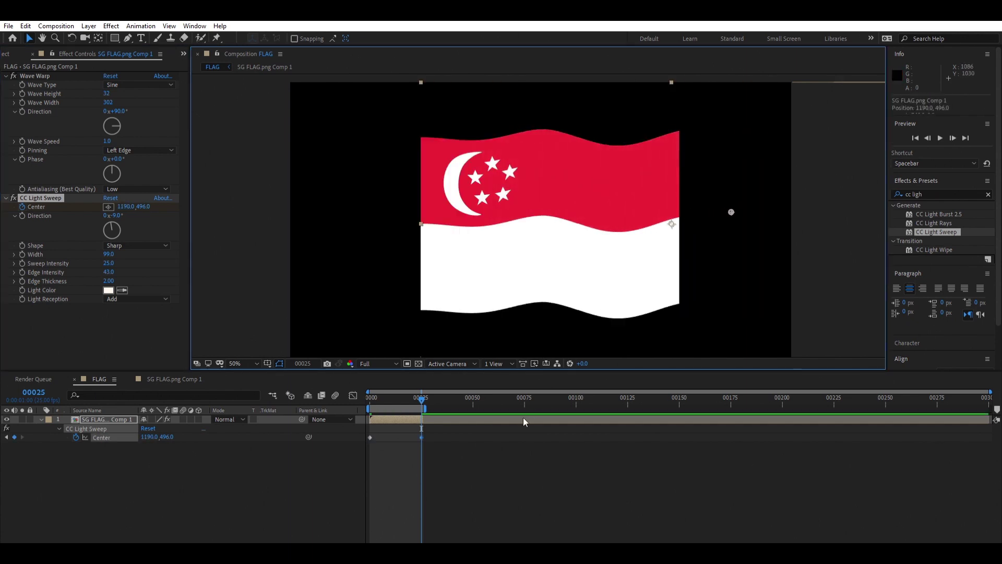
{"action": "key", "text": "space"}
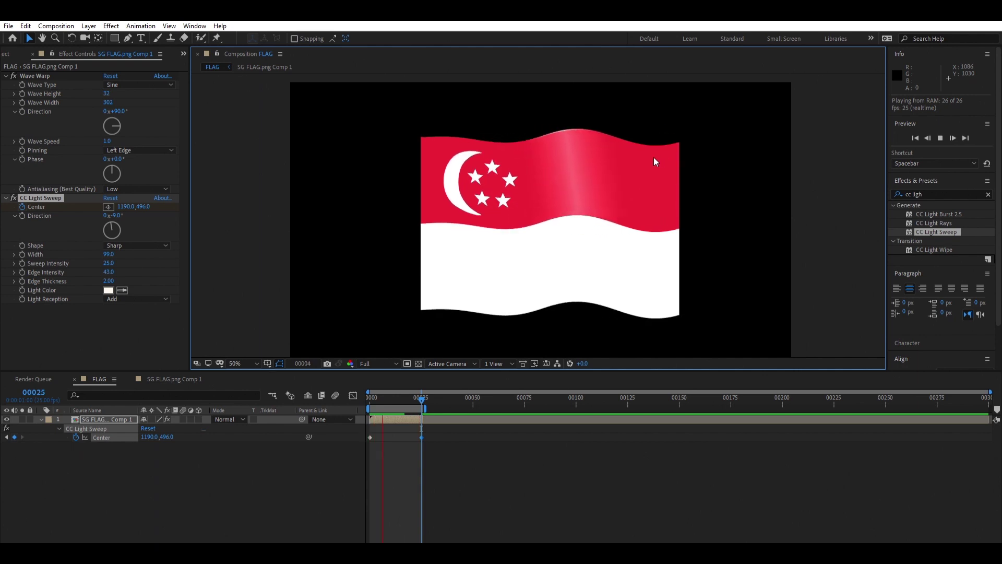
{"action": "left_click", "coordinate": [404, 398]}
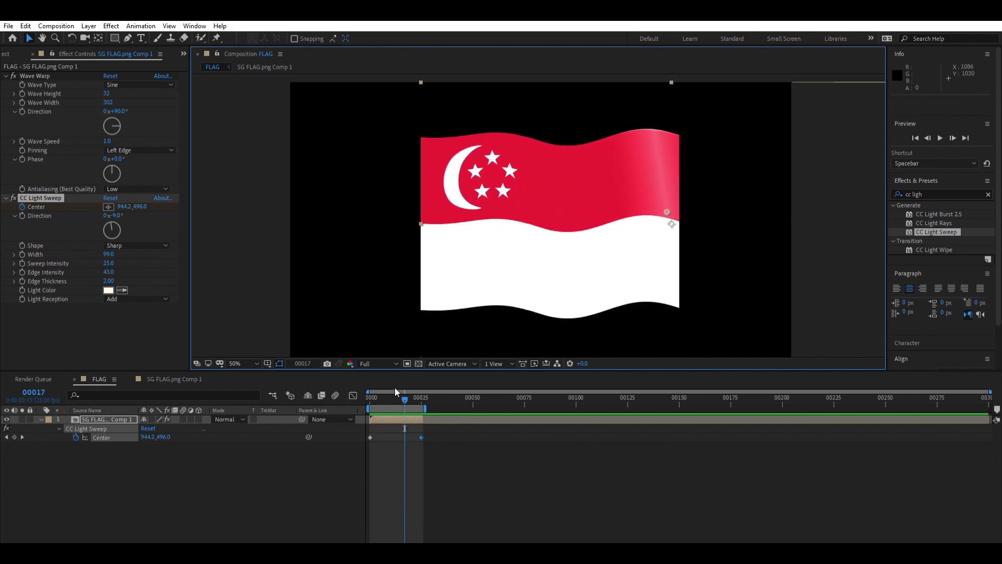
Step: Keyframe the light sweep's Sweep Intensity at its existing value on the first frame and at 0 on frame 5
{"action": "left_click_drag", "start_coordinate": [393, 397], "coordinate": [363, 398]}
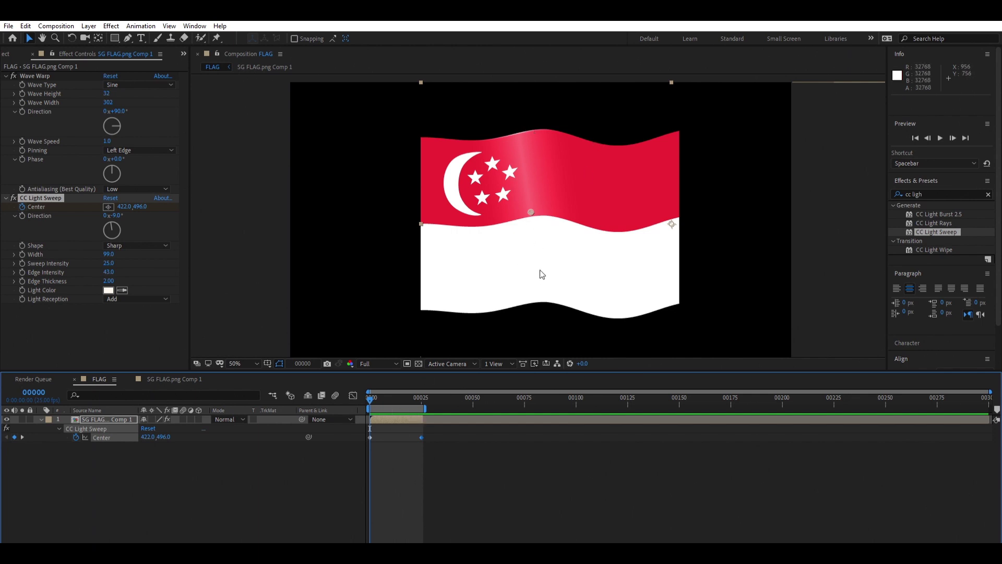
{"action": "key", "text": "k"}
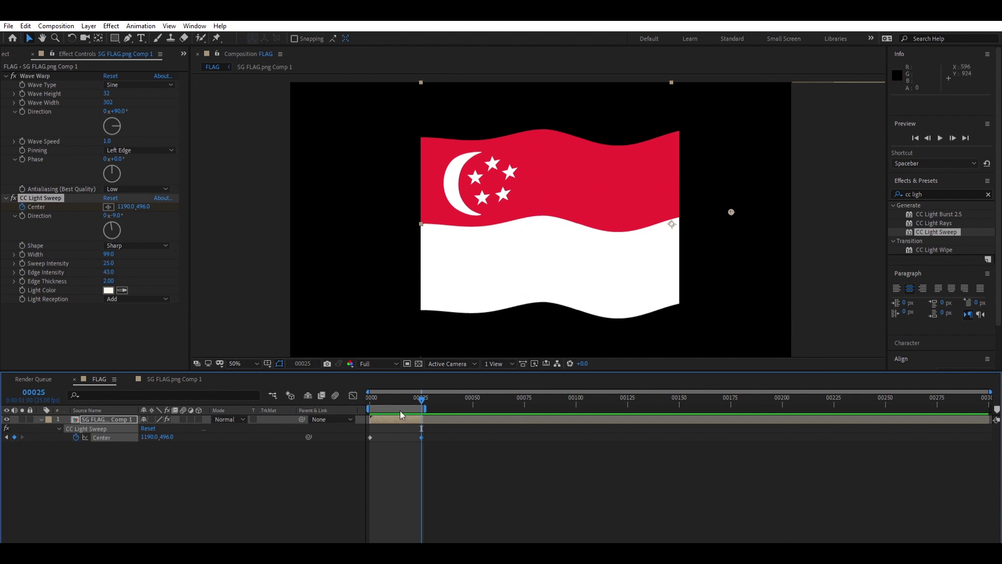
{"action": "left_click_drag", "start_coordinate": [402, 391], "coordinate": [366, 399]}
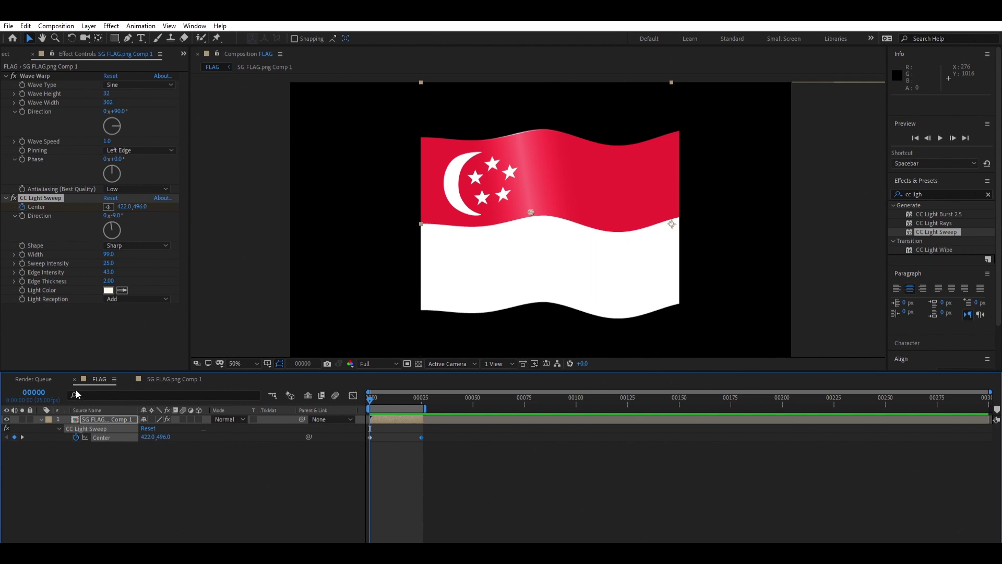
{"action": "left_click", "coordinate": [23, 253]}
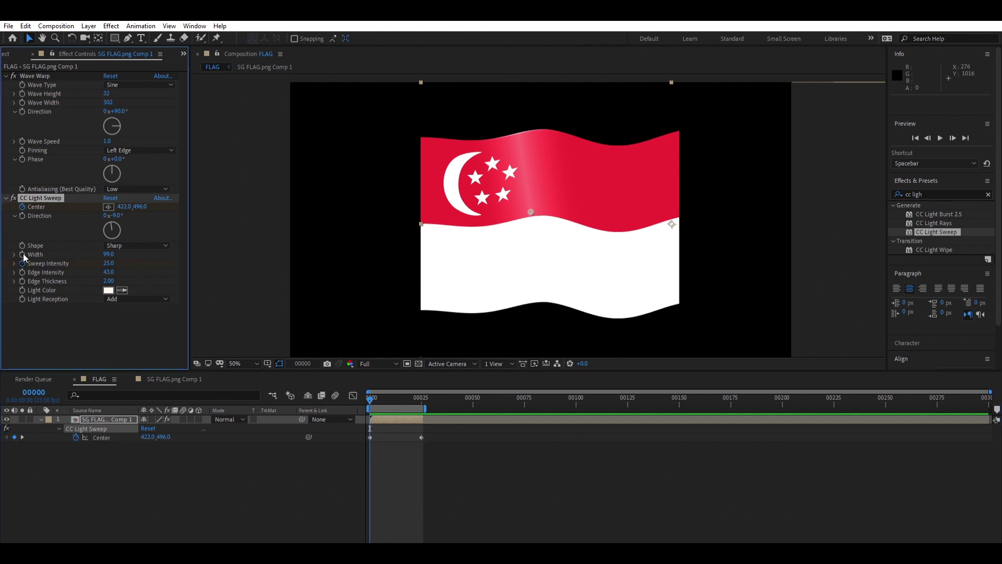
{"action": "key", "text": "space"}
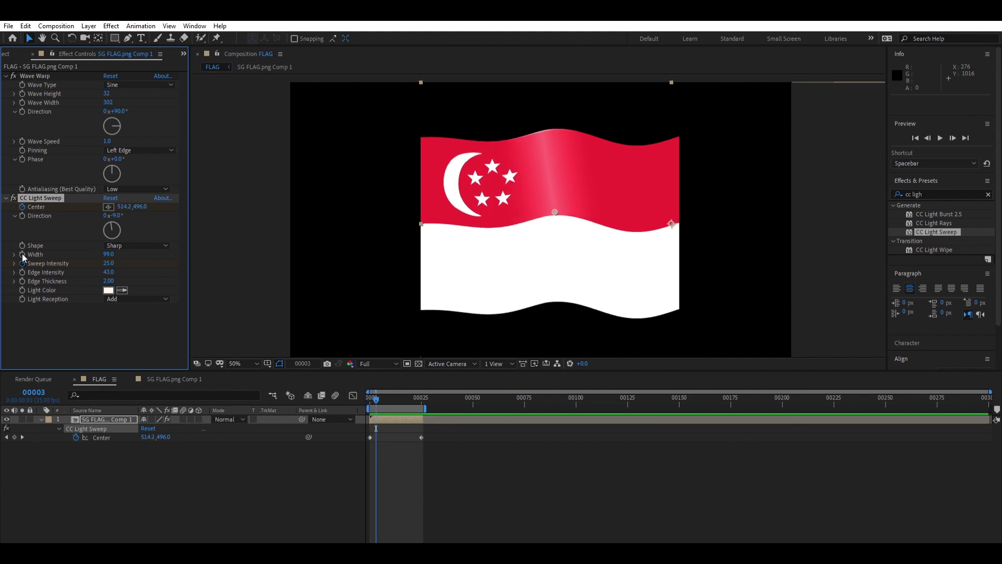
{"action": "key", "text": "u"}
{"action": "key", "text": "u"}
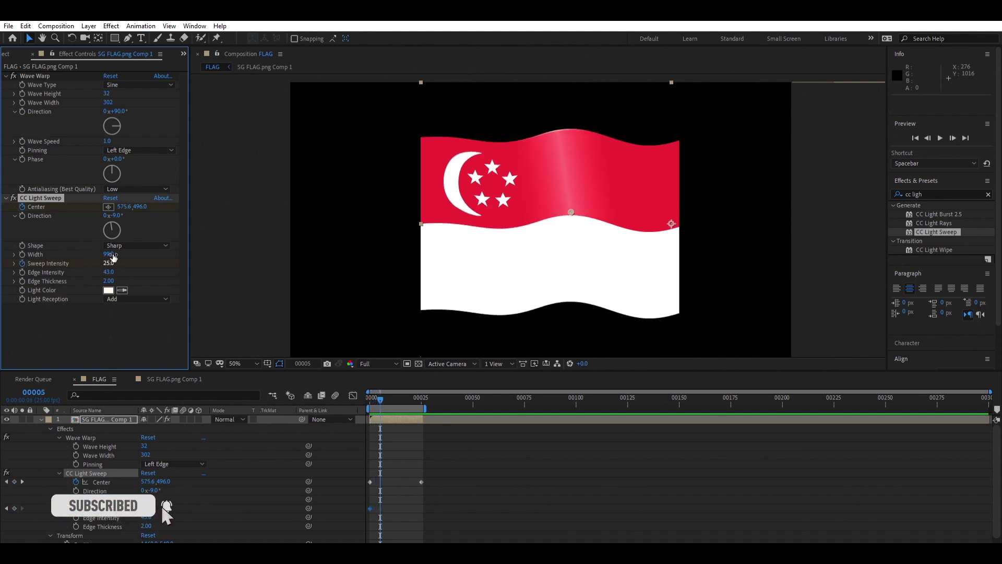
{"action": "left_click_drag", "start_coordinate": [112, 255], "coordinate": [95, 255]}
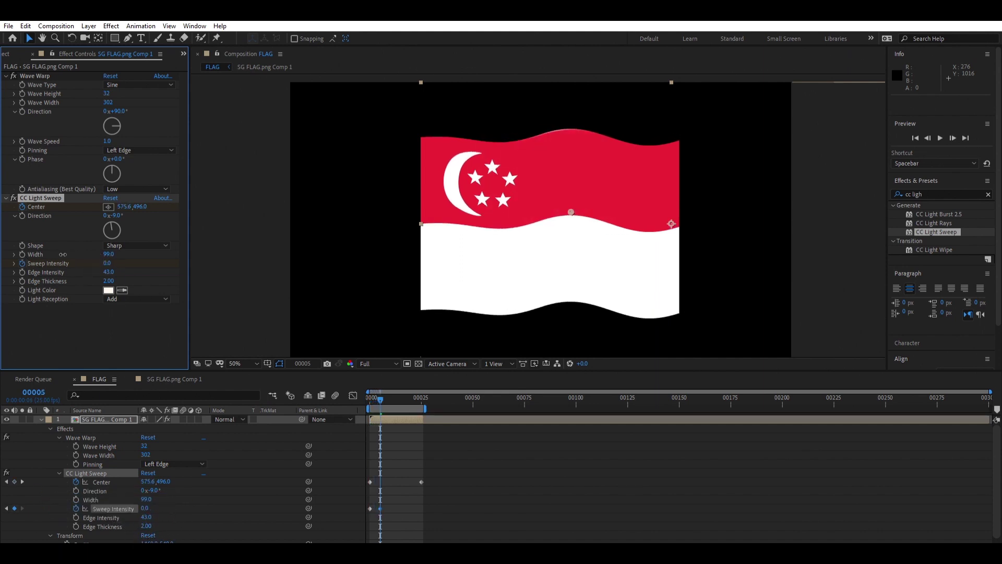
Step: Time-reverse the two Sweep Intensity keyframes and preview the light fading in
{"action": "left_click_drag", "start_coordinate": [386, 515], "coordinate": [366, 505]}
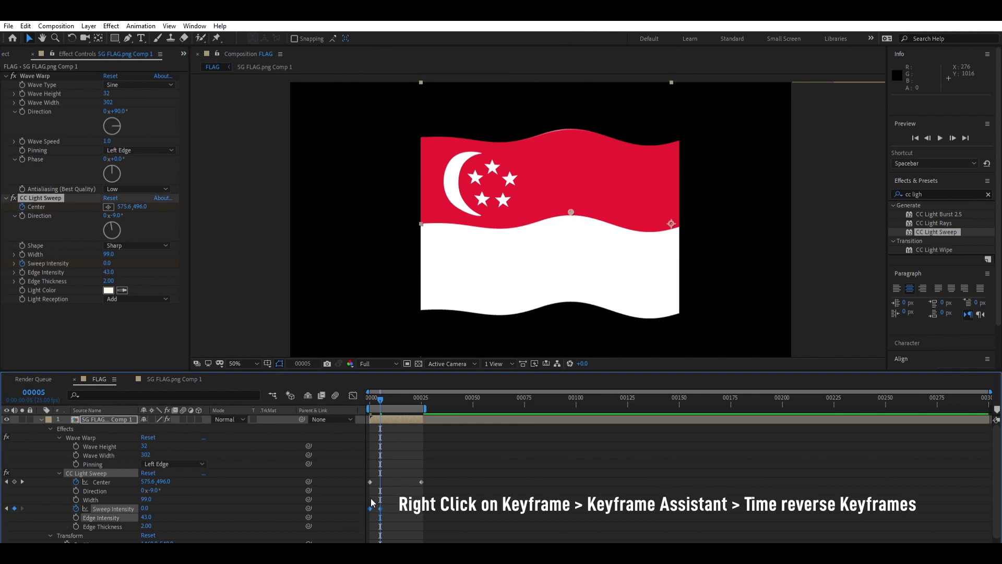
{"action": "left_click", "coordinate": [514, 499]}
{"action": "key", "text": "space"}
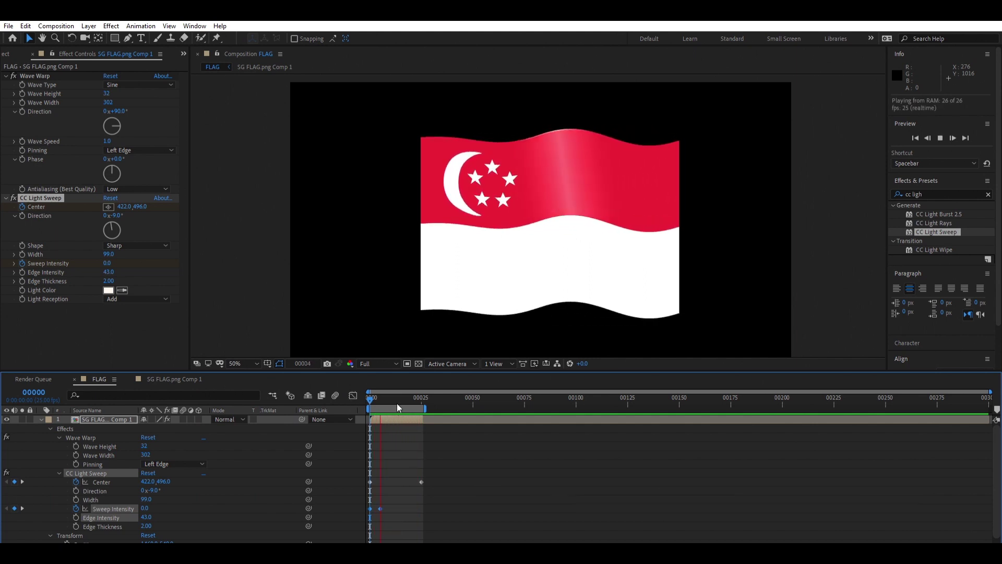
{"action": "key", "text": "space"}
Step: Move the second Sweep Intensity keyframe to frame 11 and preview the slower fade-in
{"action": "left_click", "coordinate": [381, 500]}
{"action": "left_click_drag", "start_coordinate": [380, 508], "coordinate": [392, 498]}
{"action": "key", "text": "space"}
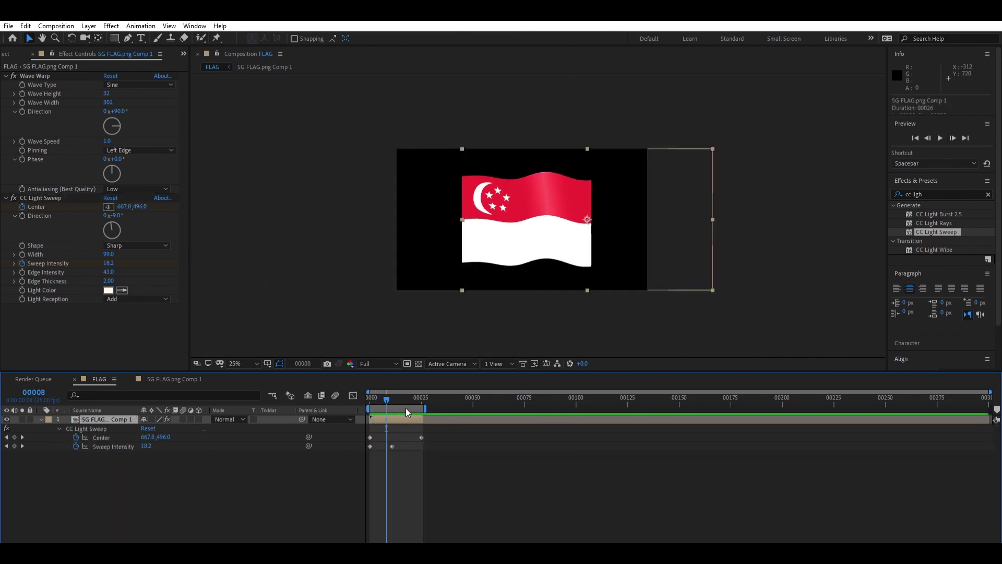
Step: Rotate the flag layer to -11°, reposition it at about 1432, 404, and preview the tilted flag
{"action": "key", "text": "r"}
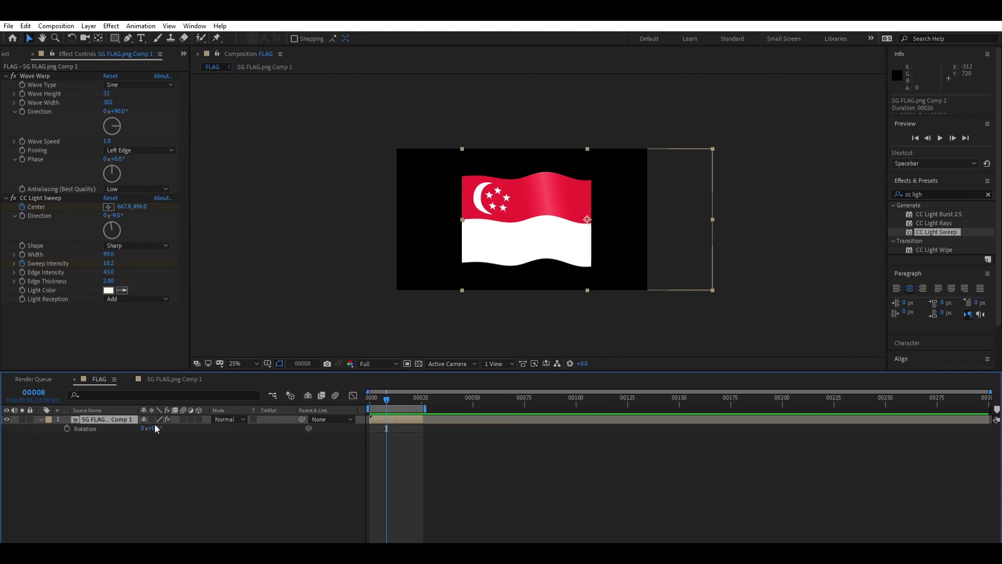
{"action": "mouse_move", "coordinate": [159, 426]}
{"action": "left_mouse_down"}
{"action": "mouse_move", "coordinate": [148, 425]}
{"action": "mouse_move", "coordinate": [167, 434]}
{"action": "mouse_move", "coordinate": [153, 427]}
{"action": "left_mouse_up"}
{"action": "left_click_drag", "start_coordinate": [579, 214], "coordinate": [553, 228]}
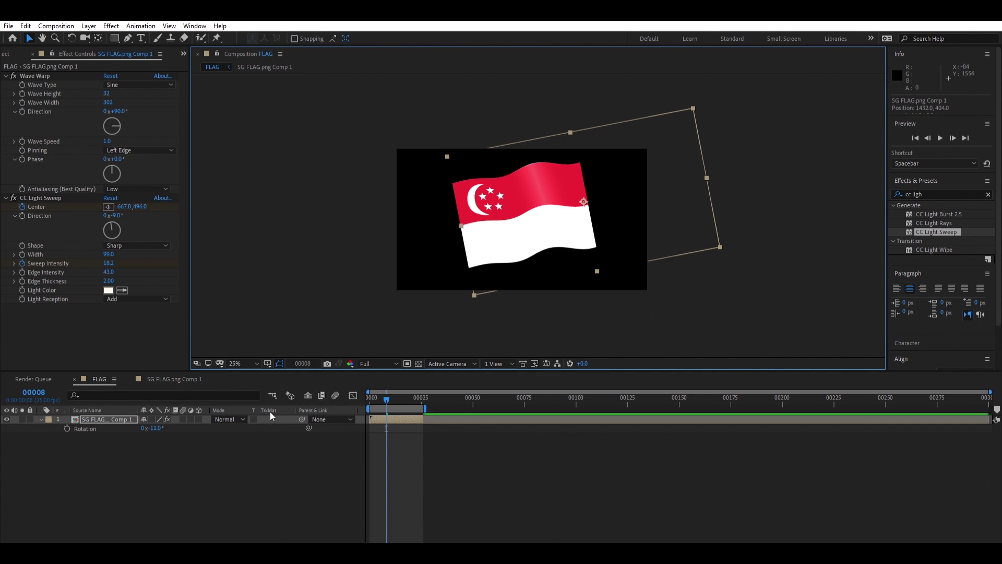
{"action": "left_click", "coordinate": [511, 475]}
{"action": "key", "text": "space"}
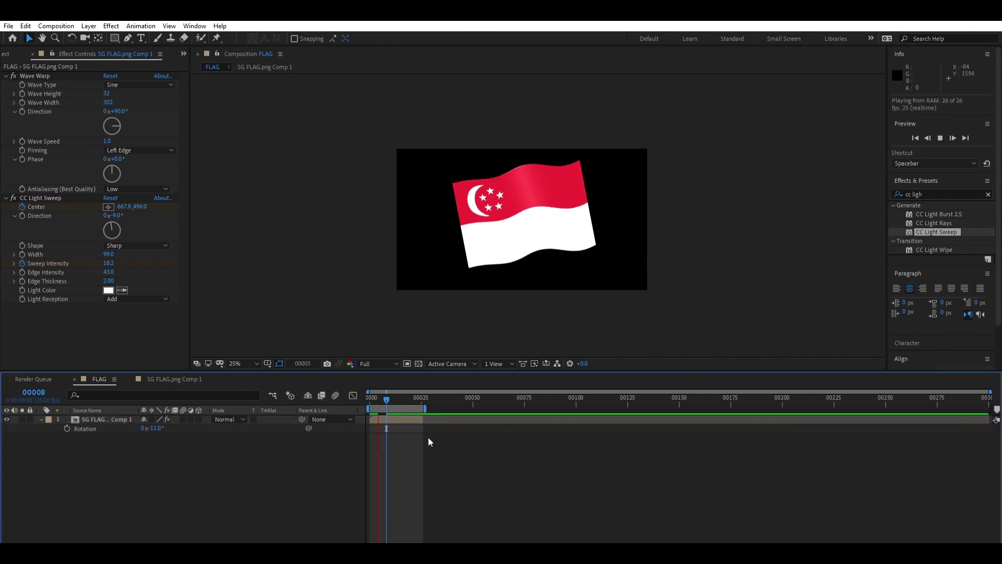
{"action": "key", "text": "space"}
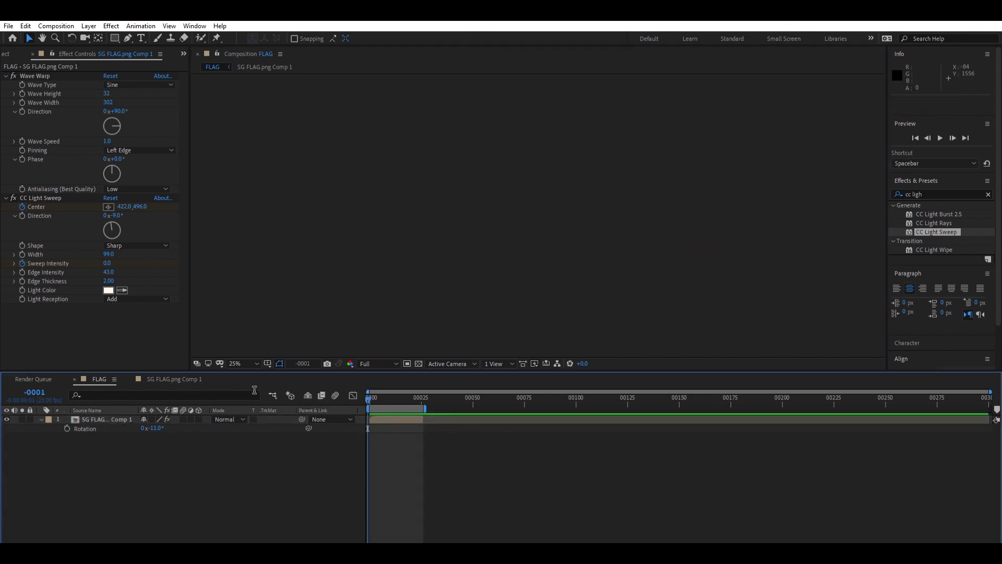
Step: Scale the flag layer to 85% and move it to about 1324, 420 in the composition
{"action": "left_click", "coordinate": [394, 397]}
{"action": "key", "text": "s"}
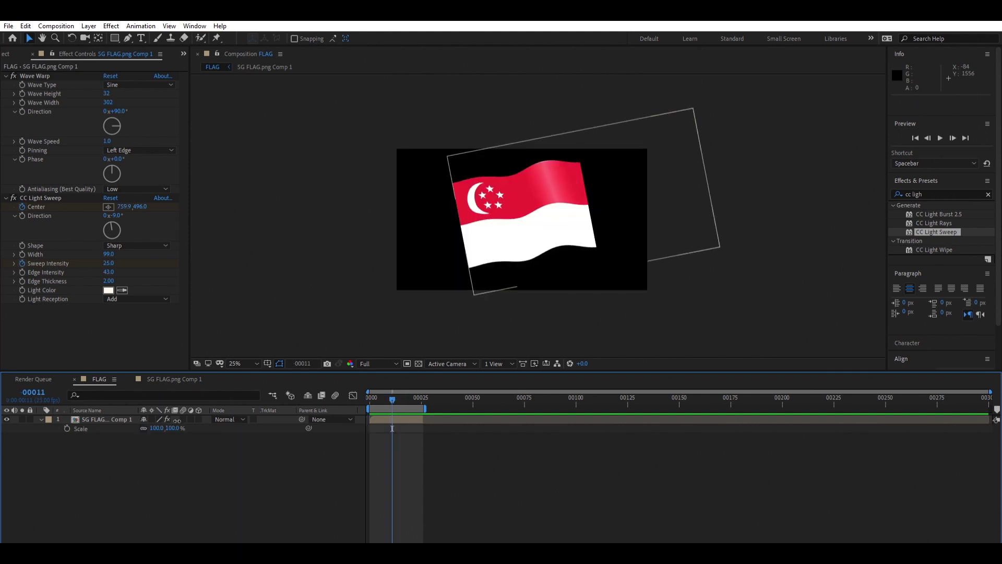
{"action": "left_click_drag", "start_coordinate": [177, 428], "coordinate": [174, 427]}
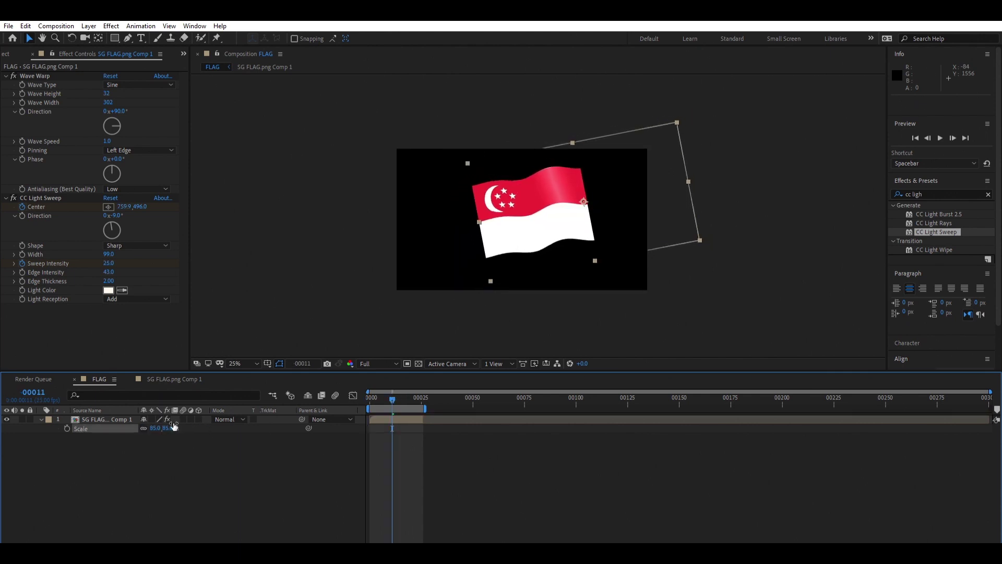
{"action": "left_click_drag", "start_coordinate": [520, 239], "coordinate": [505, 237]}
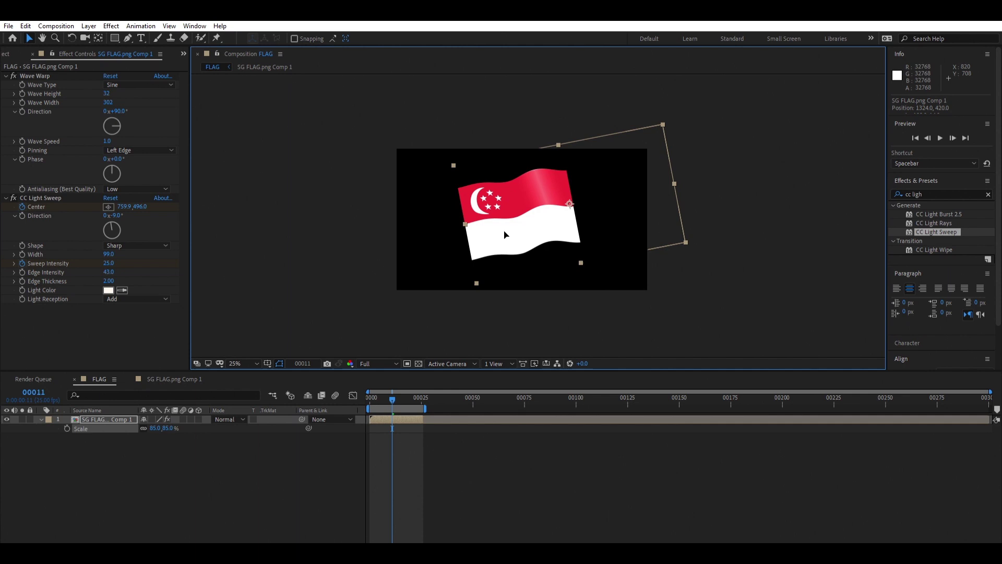
Step: Create a white solid layer and place it beneath the flag layer in the layer order
{"action": "left_click", "coordinate": [465, 458]}
{"action": "key", "text": "ctrl+y"}
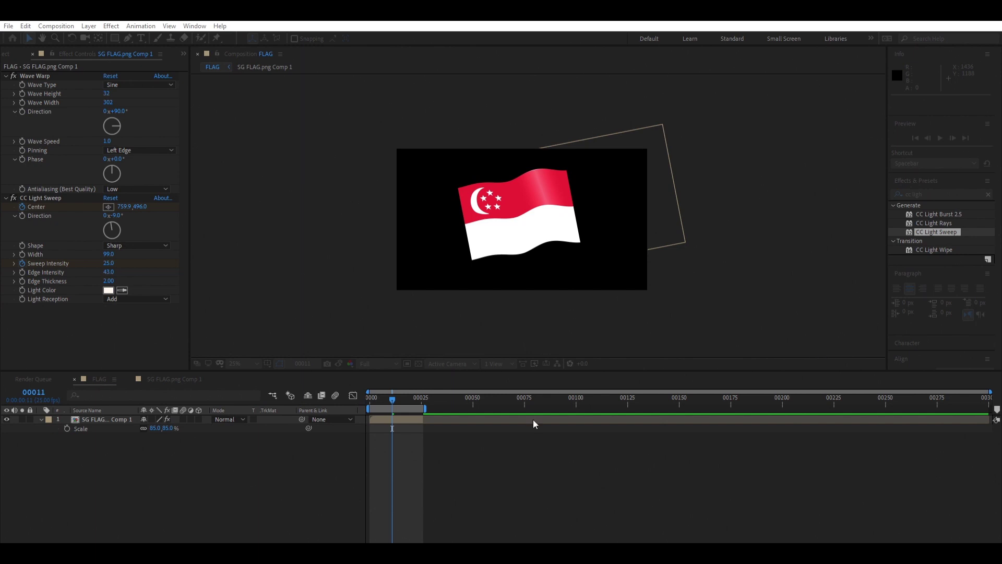
{"action": "key", "text": "Return"}
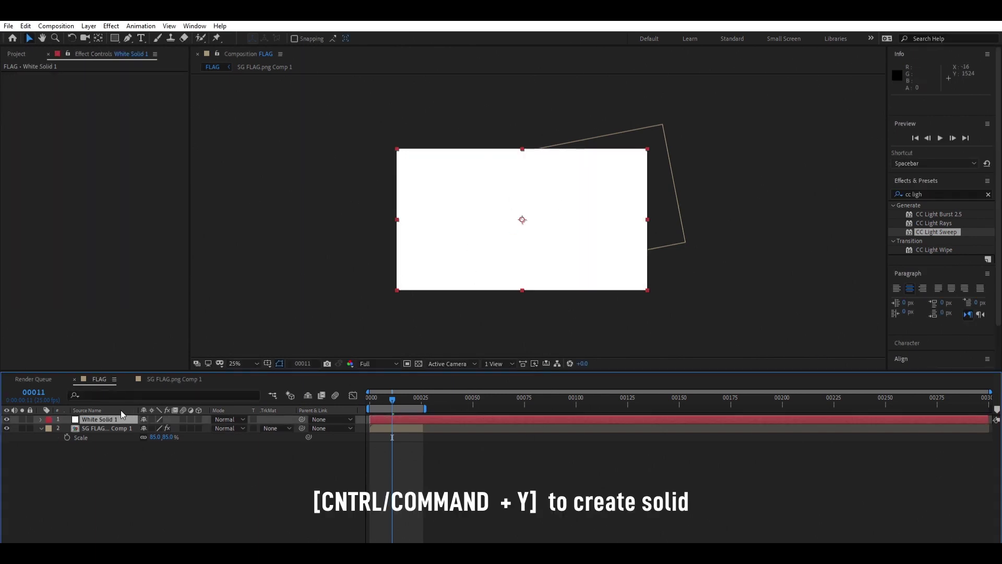
{"action": "left_click_drag", "start_coordinate": [121, 409], "coordinate": [124, 455]}
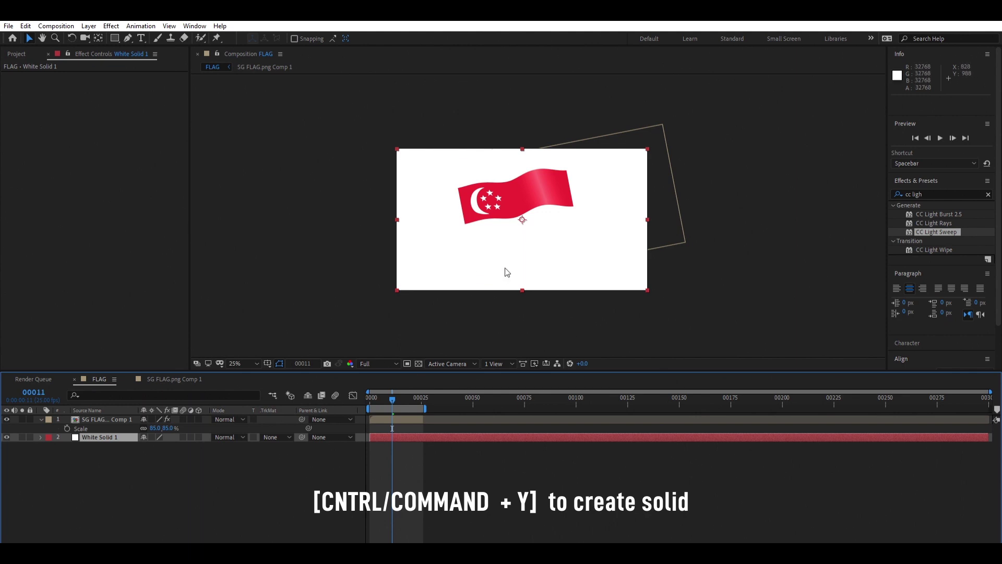
Step: Draw a thin elliptical mask about 932 by 40 px on the white solid below the flag and feather it by 73 pixels
{"action": "left_click", "coordinate": [115, 38]}
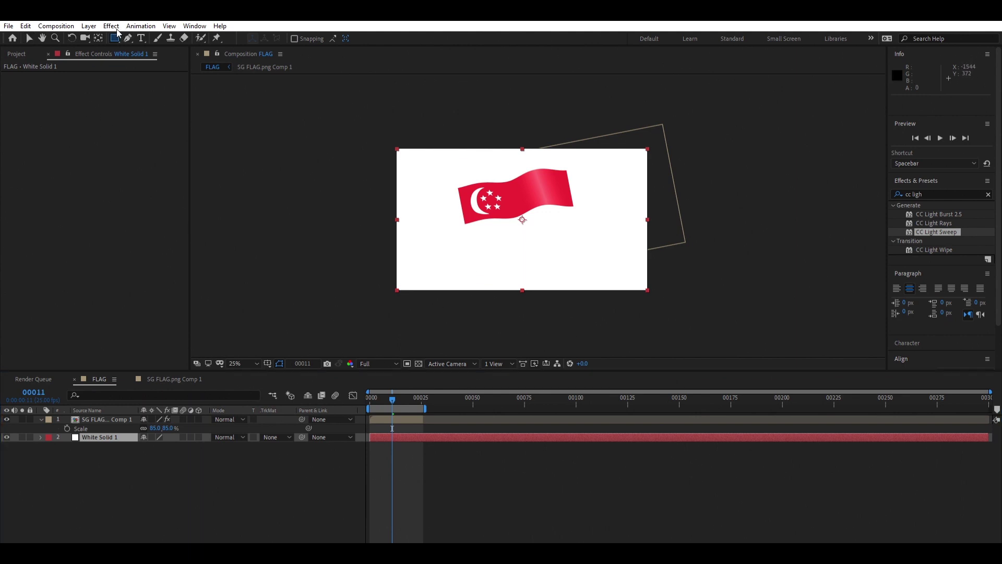
{"action": "left_click", "coordinate": [173, 52]}
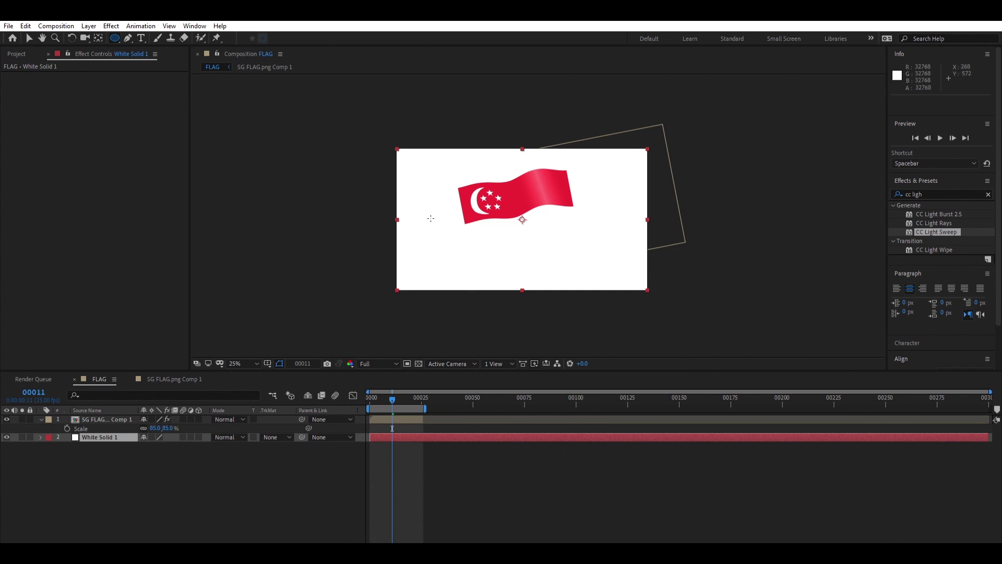
{"action": "mouse_move", "coordinate": [479, 267]}
{"action": "left_mouse_down"}
{"action": "mouse_move", "coordinate": [536, 260]}
{"action": "mouse_move", "coordinate": [540, 282]}
{"action": "mouse_move", "coordinate": [543, 272]}
{"action": "mouse_move", "coordinate": [590, 270]}
{"action": "left_mouse_up"}
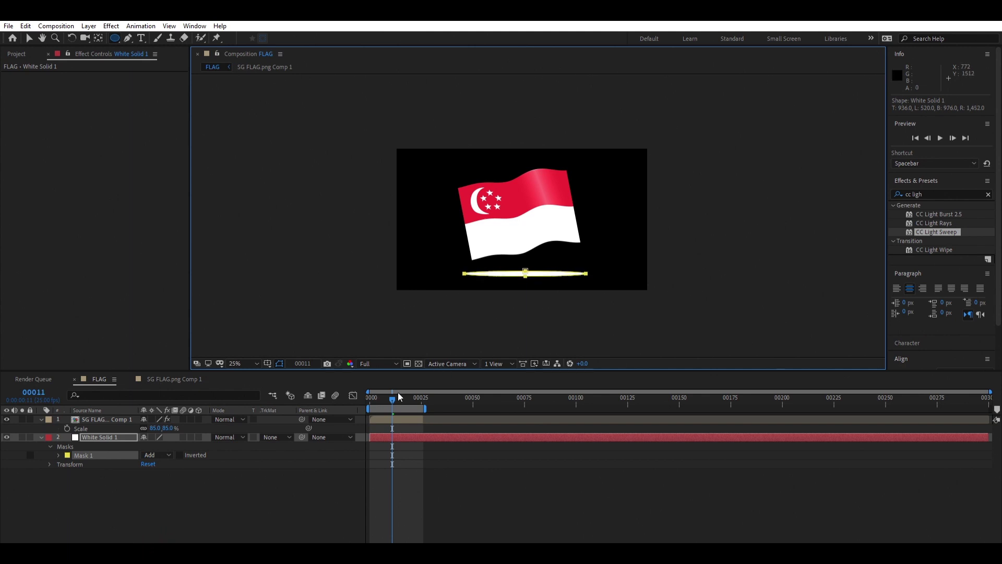
{"action": "key", "text": "f"}
{"action": "left_click_drag", "start_coordinate": [157, 455], "coordinate": [223, 453]}
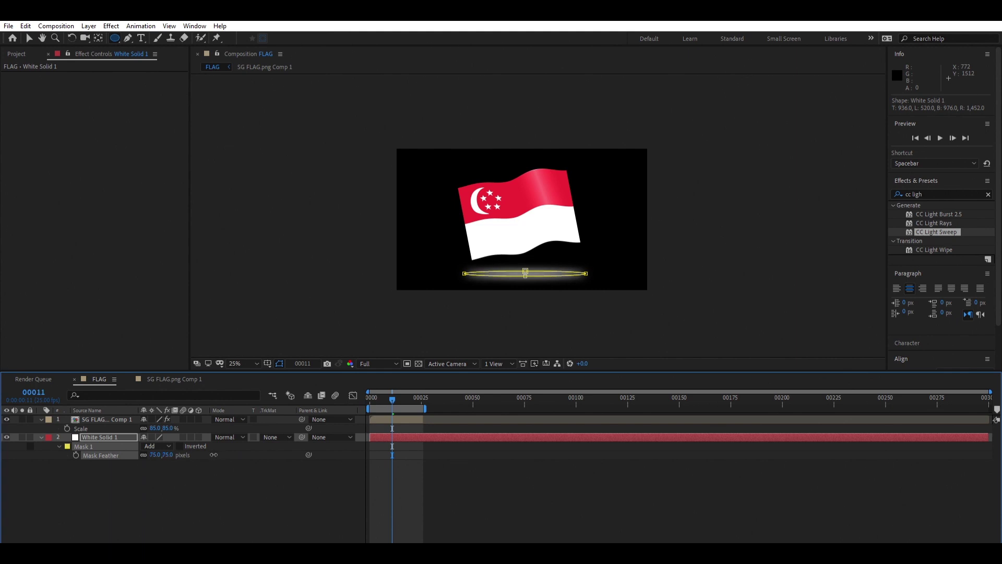
{"action": "left_click", "coordinate": [219, 468]}
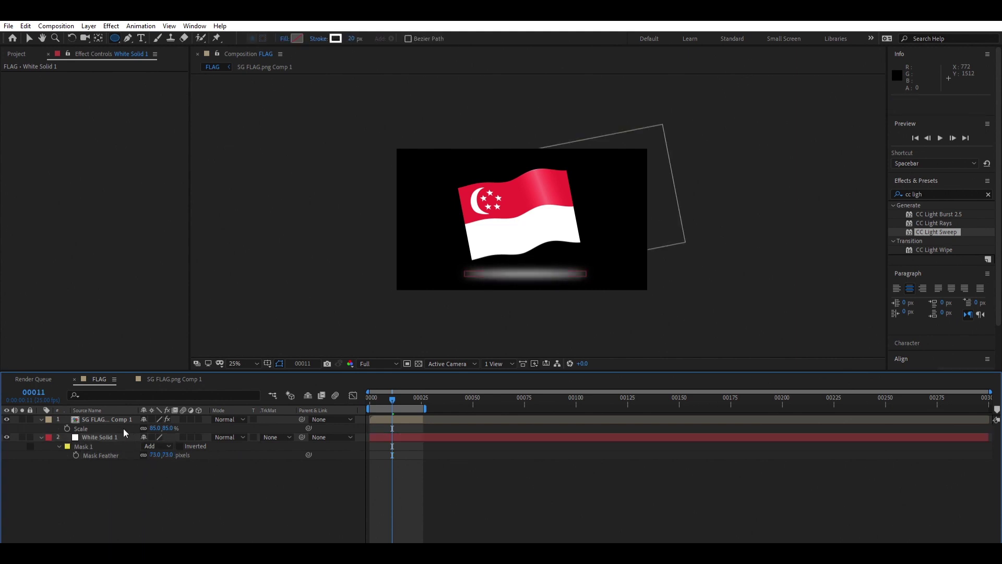
{"action": "left_click", "coordinate": [105, 438]}
{"action": "key", "text": "ctrl+f"}
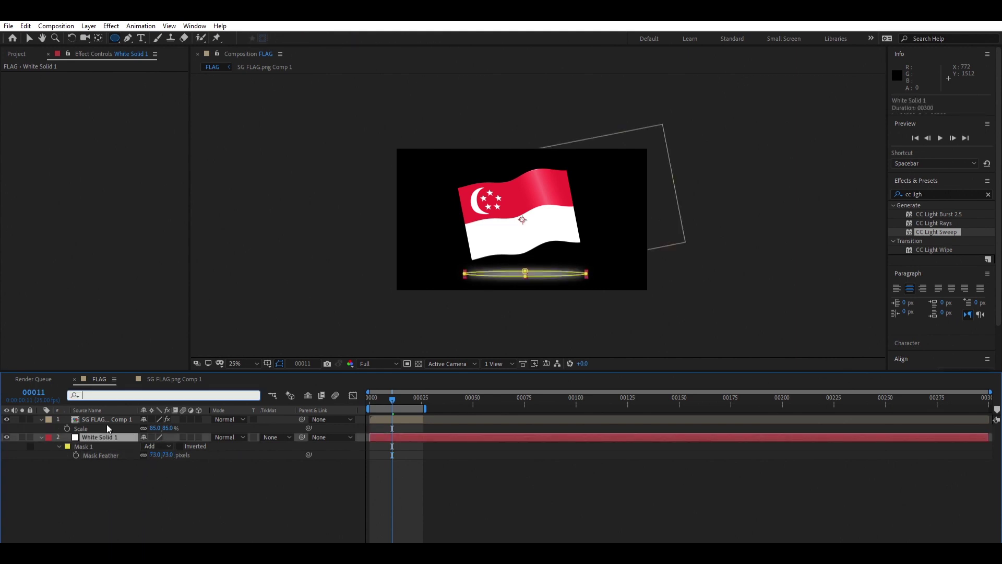
{"action": "left_click", "coordinate": [126, 468]}
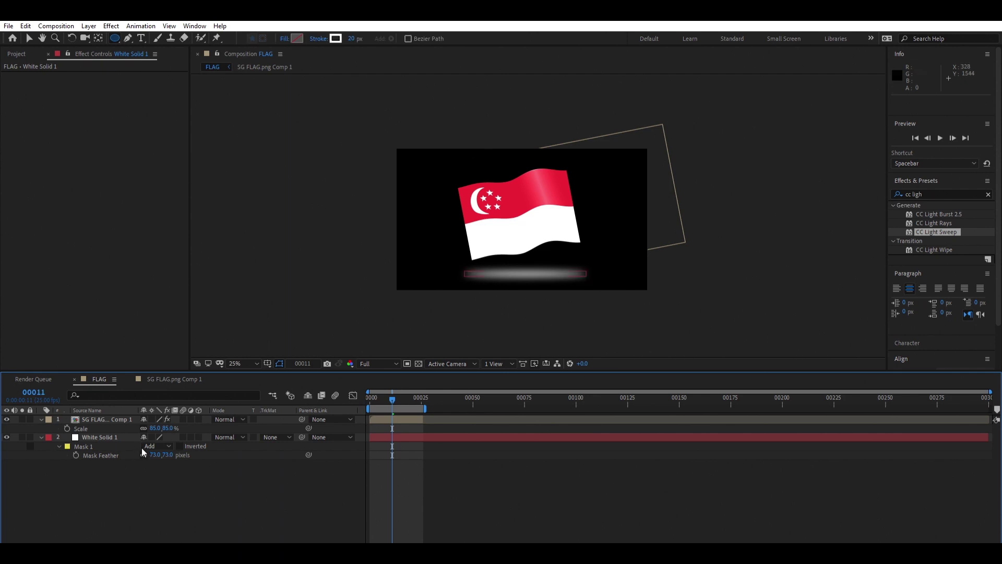
{"action": "left_click", "coordinate": [104, 436]}
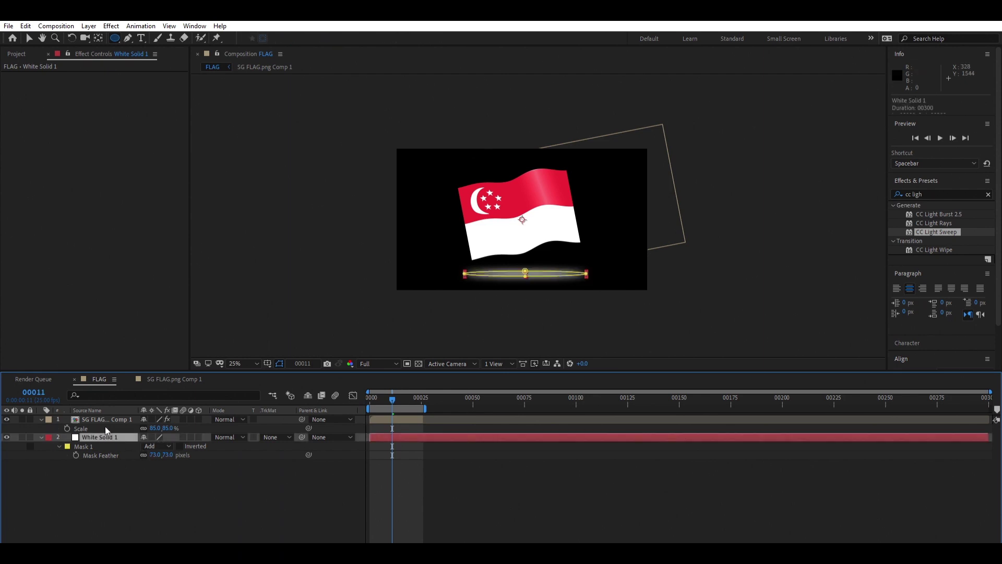
{"action": "scroll", "coordinate": [470, 273], "scroll_direction": "up", "scroll_amount": 2}
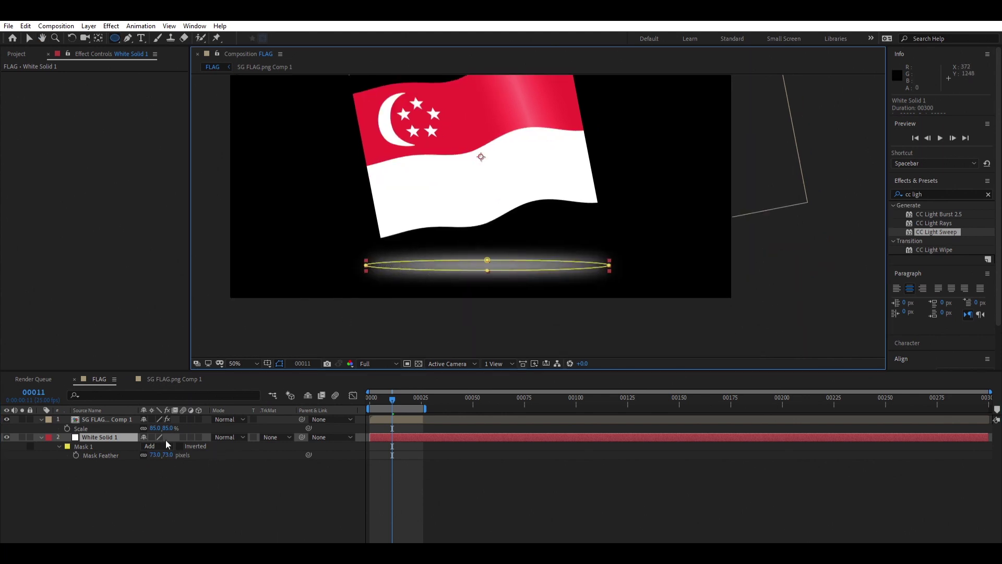
Step: Set the ellipse mask's feather to 55 pixels, and duplicate the white solid with the lower copy's mask feathered by 207 pixels
{"action": "left_click_drag", "start_coordinate": [169, 454], "coordinate": [164, 453]}
{"action": "left_click", "coordinate": [116, 431]}
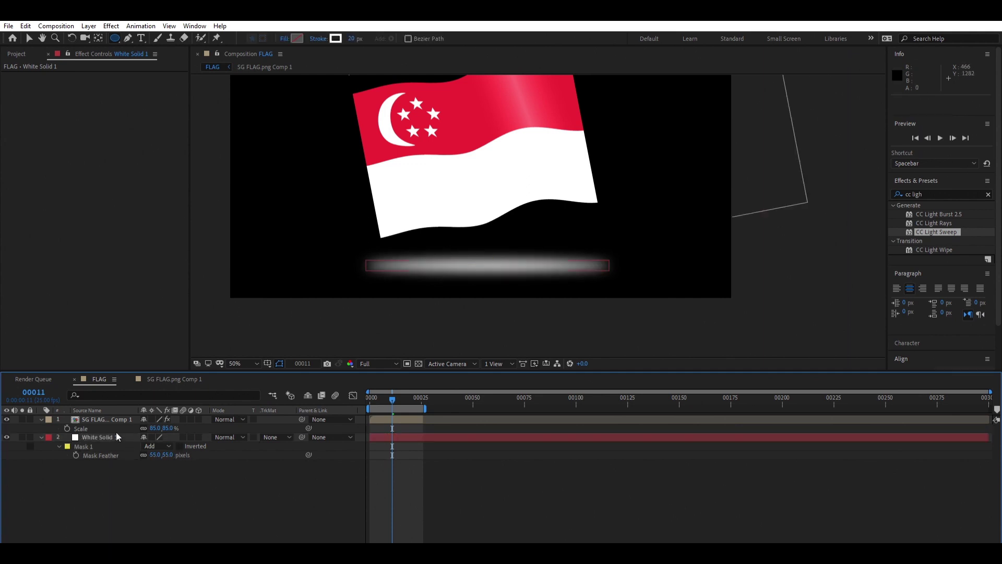
{"action": "left_click", "coordinate": [115, 436]}
{"action": "key", "text": "ctrl+d"}
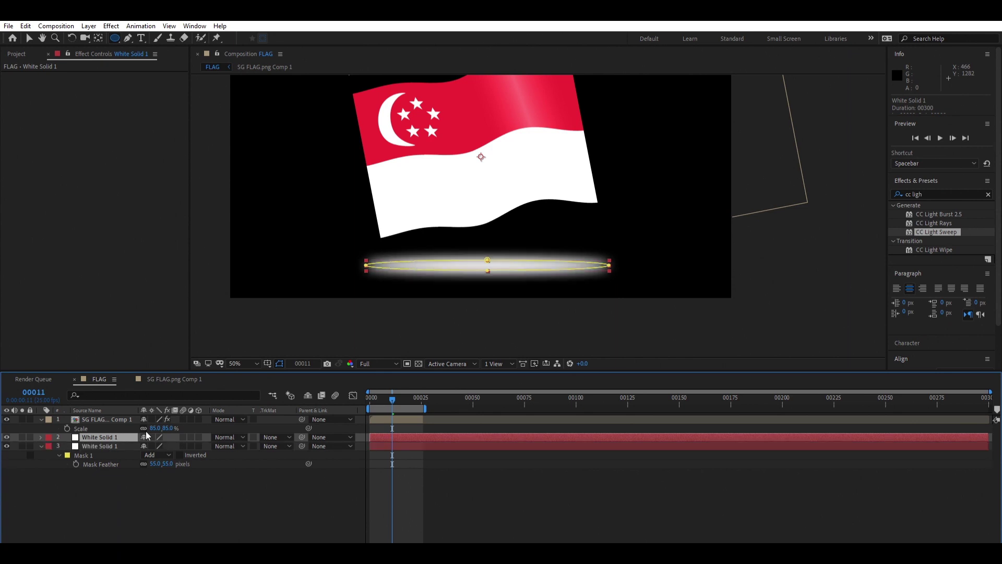
{"action": "left_click_drag", "start_coordinate": [127, 429], "coordinate": [247, 472]}
{"action": "key", "text": "f"}
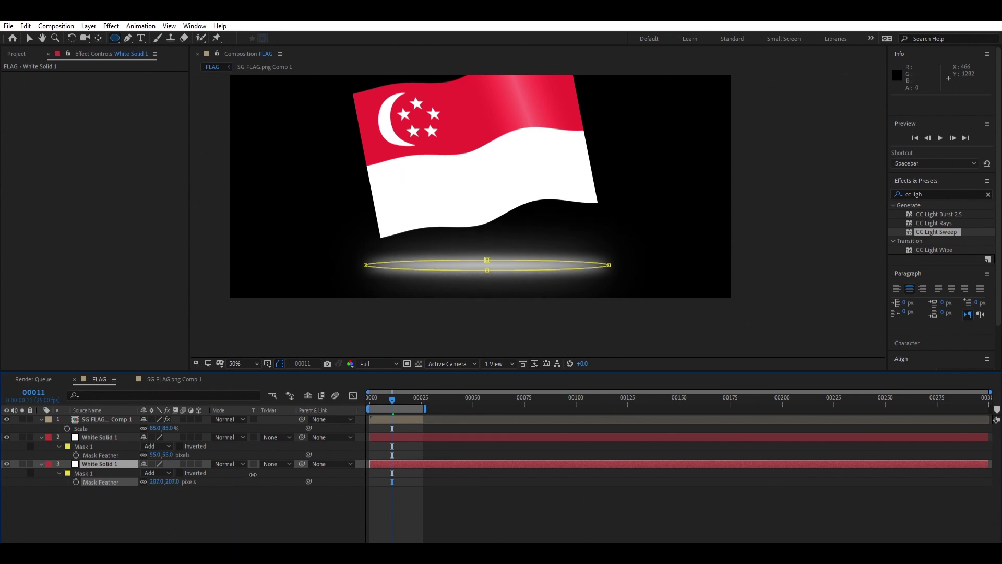
Step: Set the lower white solid's opacity to 70% and the upper one's to 21%, and preview the animation
{"action": "key", "text": "t"}
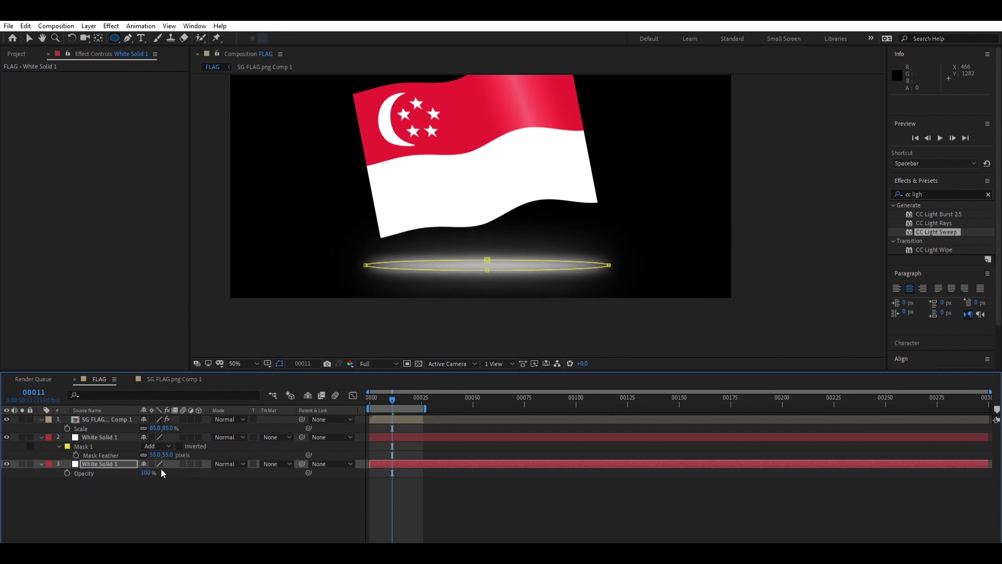
{"action": "left_click_drag", "start_coordinate": [148, 472], "coordinate": [115, 441]}
{"action": "left_click", "coordinate": [105, 437]}
{"action": "key", "text": "t"}
{"action": "left_click", "coordinate": [161, 480]}
{"action": "key", "text": "comma"}
{"action": "key", "text": "space"}
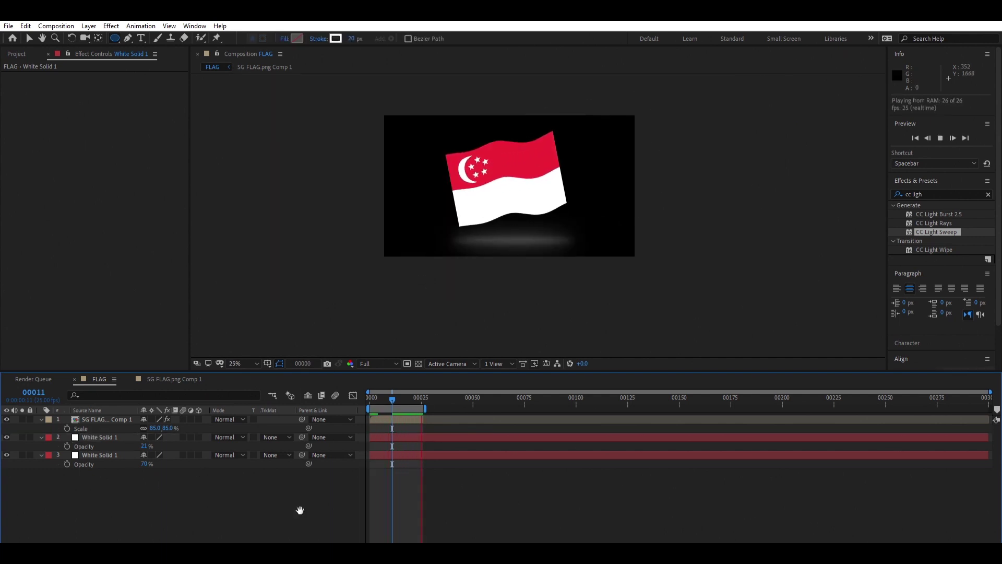
{"action": "key", "text": "space"}
Step: Narrow the upper white solid's elliptical mask to slightly over half its width, keeping its left end in place
{"action": "left_click", "coordinate": [122, 437]}
{"action": "key", "text": "ctrl+shift+Down"}
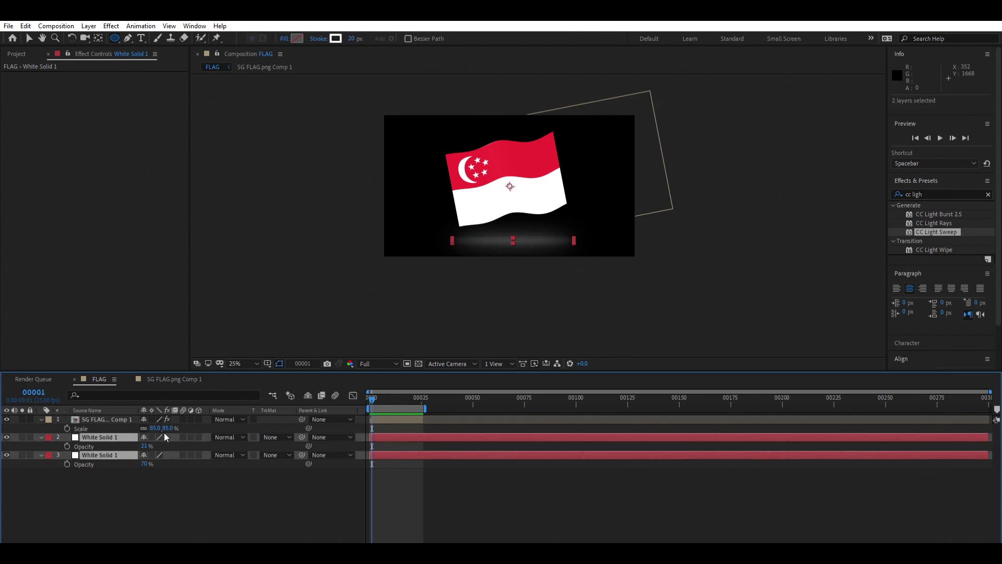
{"action": "key", "text": "m"}
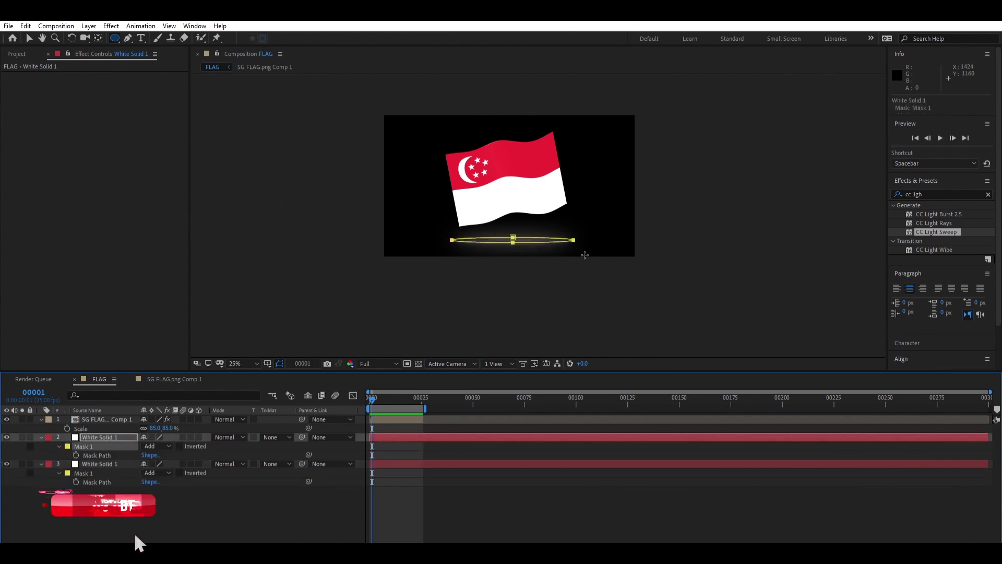
{"action": "left_click_drag", "start_coordinate": [445, 232], "coordinate": [494, 242]}
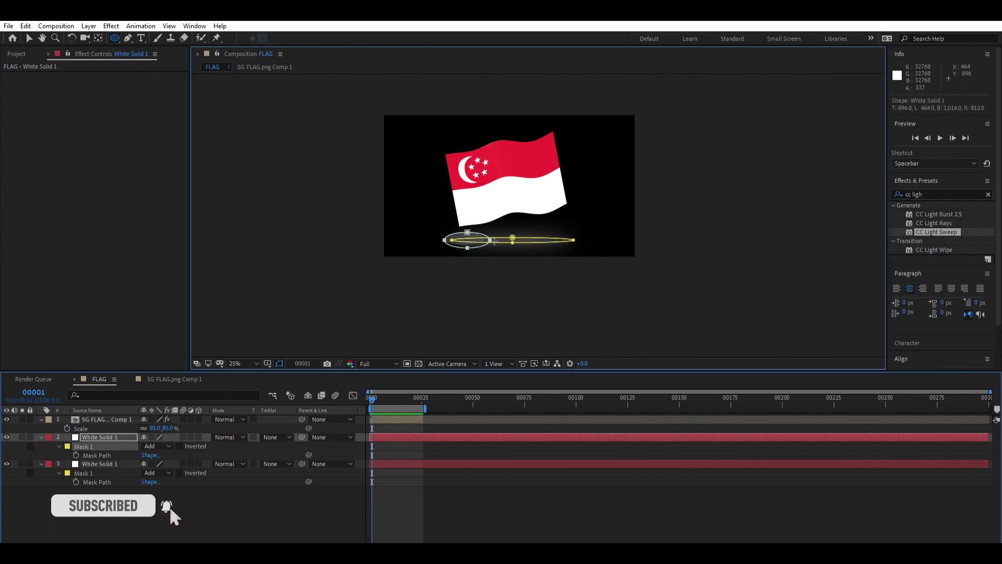
{"action": "key", "text": "ctrl+z"}
{"action": "key", "text": "v"}
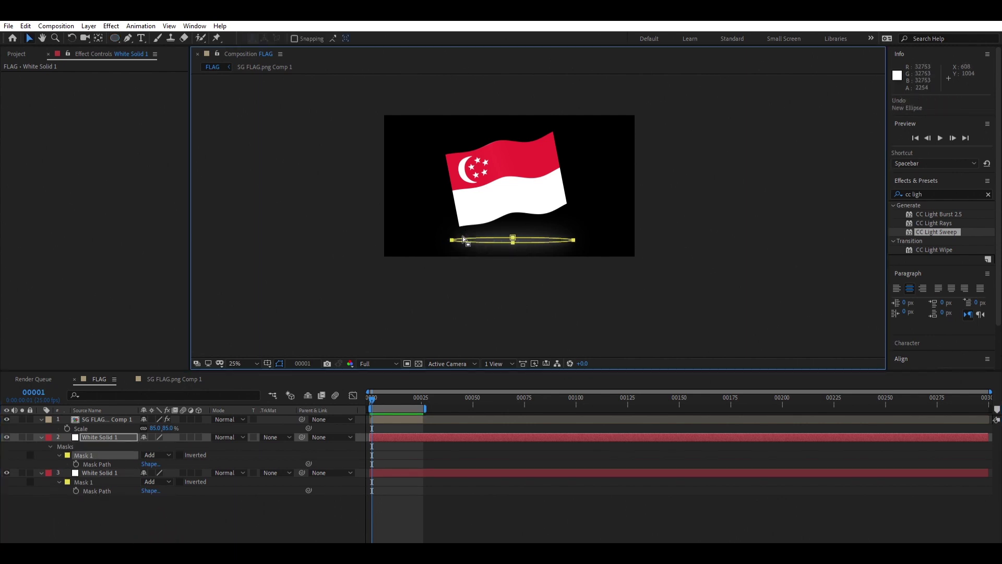
{"action": "left_click_drag", "start_coordinate": [433, 219], "coordinate": [600, 224]}
{"action": "scroll", "coordinate": [599, 236], "scroll_direction": "up", "scroll_amount": 3}
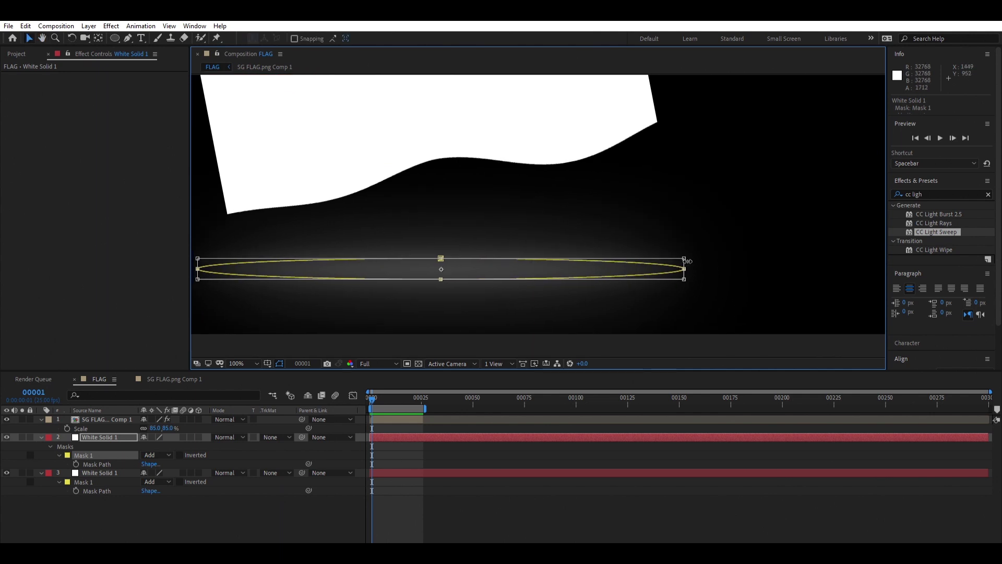
{"action": "left_click_drag", "start_coordinate": [688, 262], "coordinate": [481, 265]}
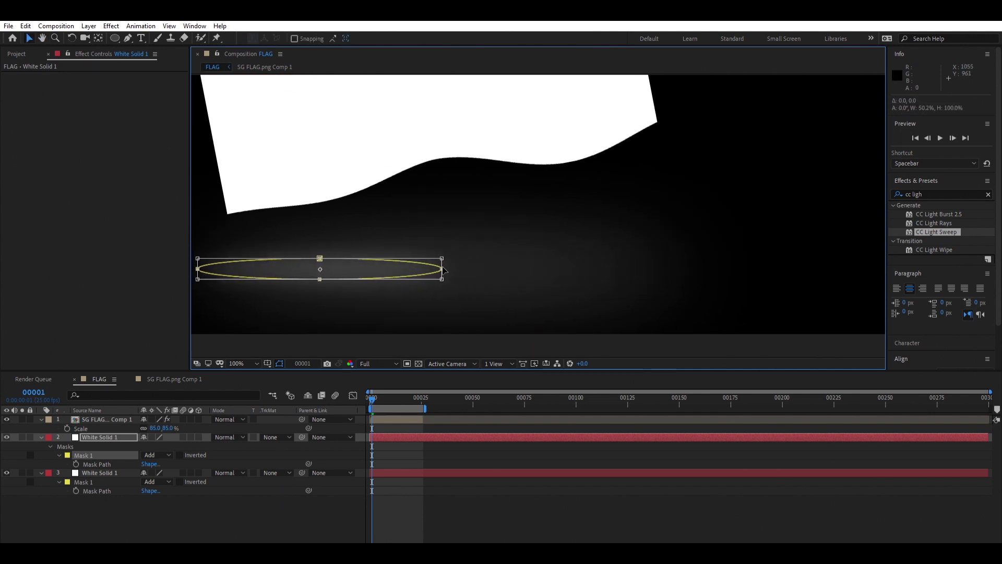
{"action": "left_click_drag", "start_coordinate": [445, 270], "coordinate": [478, 266]}
{"action": "left_click", "coordinate": [529, 469]}
{"action": "scroll", "coordinate": [562, 287], "scroll_direction": "down", "scroll_amount": 3}
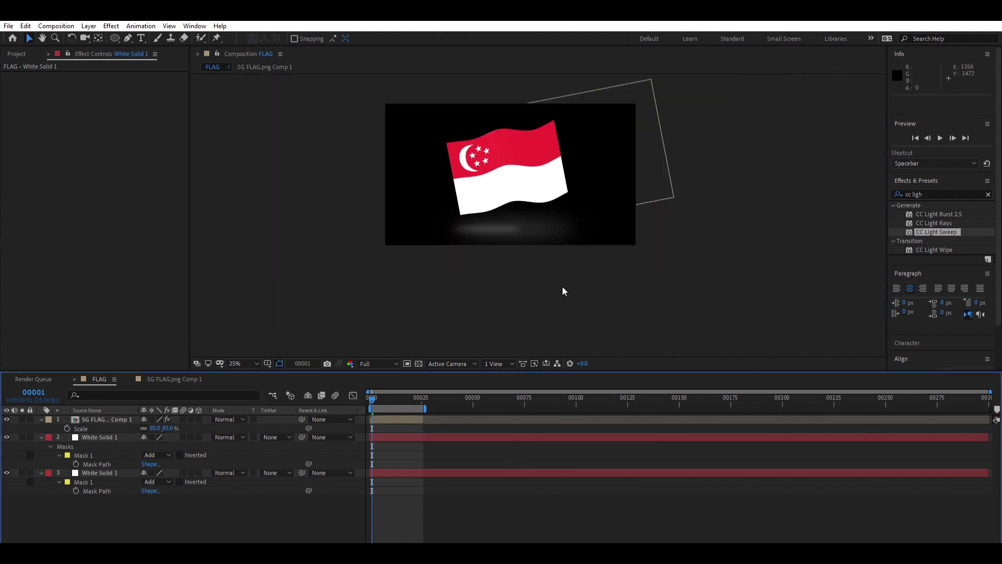
{"action": "left_click_drag", "start_coordinate": [564, 291], "coordinate": [565, 300]}
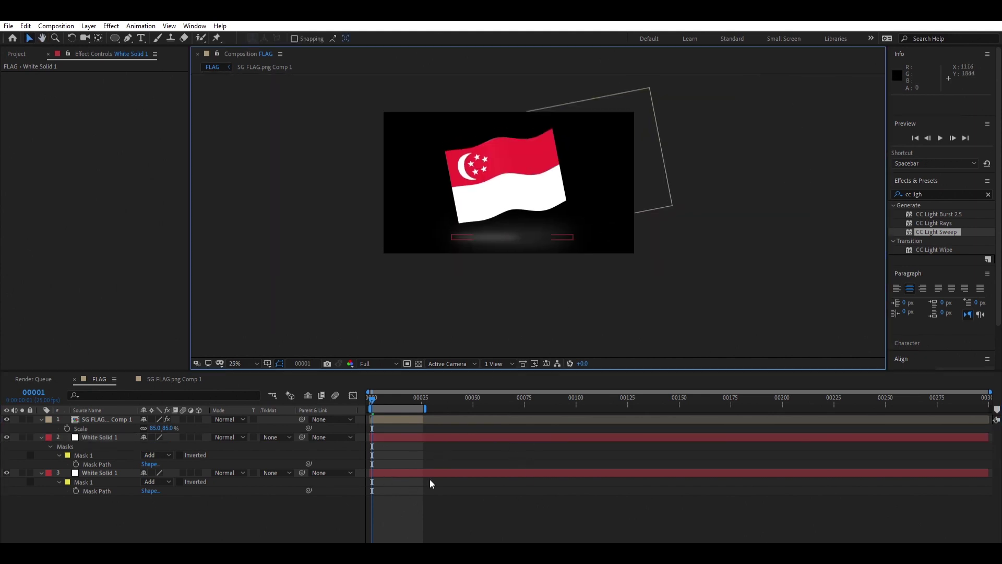
Step: Set the upper white solid's mask feather to 77 pixels and preview the softened glow beneath the flag
{"action": "left_click", "coordinate": [120, 437]}
{"action": "key", "text": "f"}
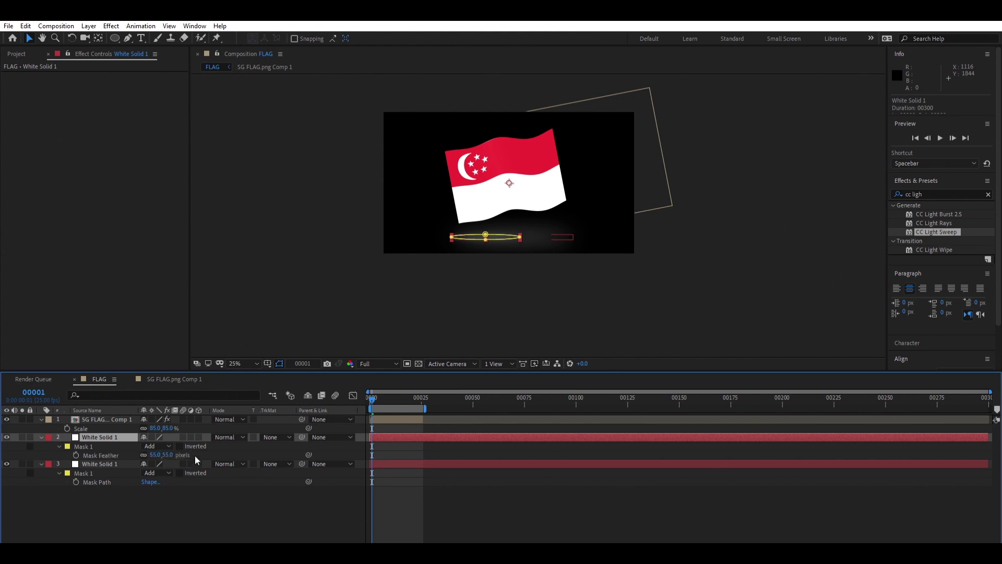
{"action": "left_click_drag", "start_coordinate": [171, 448], "coordinate": [180, 446]}
{"action": "scroll", "coordinate": [449, 249], "scroll_direction": "up", "scroll_amount": 4}
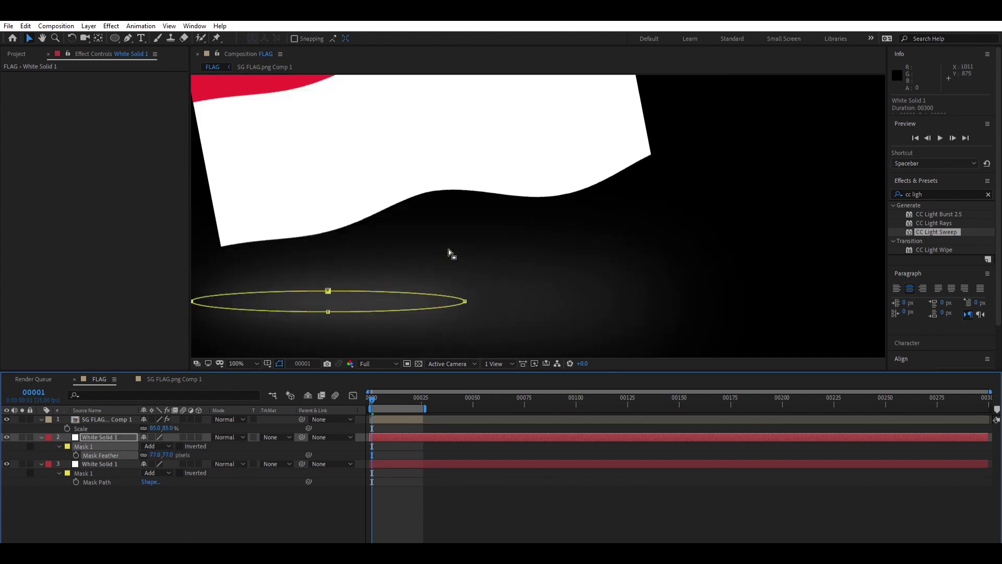
{"action": "left_click_drag", "start_coordinate": [466, 254], "coordinate": [470, 252]}
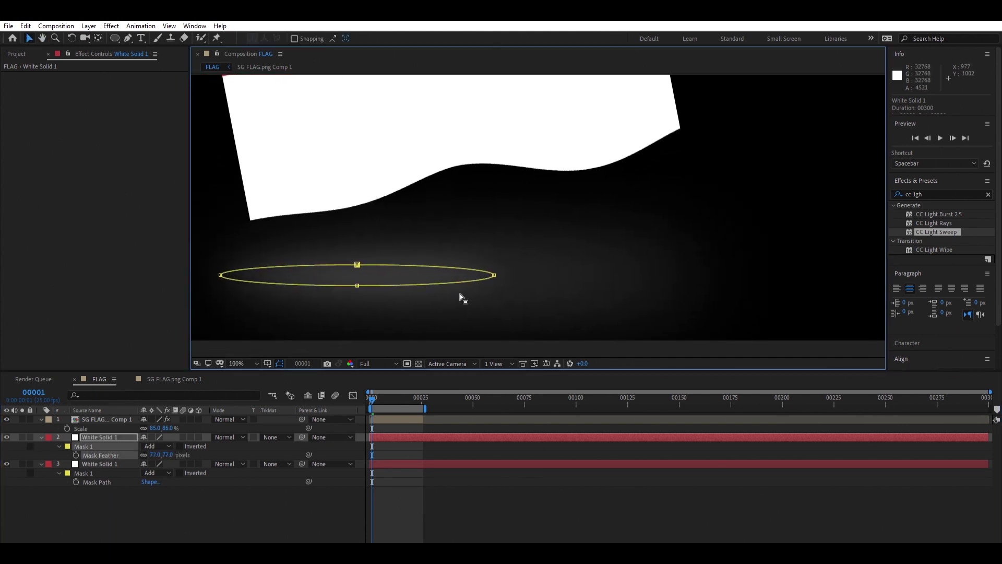
{"action": "left_click", "coordinate": [457, 503]}
{"action": "scroll", "coordinate": [415, 286], "scroll_direction": "down", "scroll_amount": 2}
{"action": "key", "text": "space"}
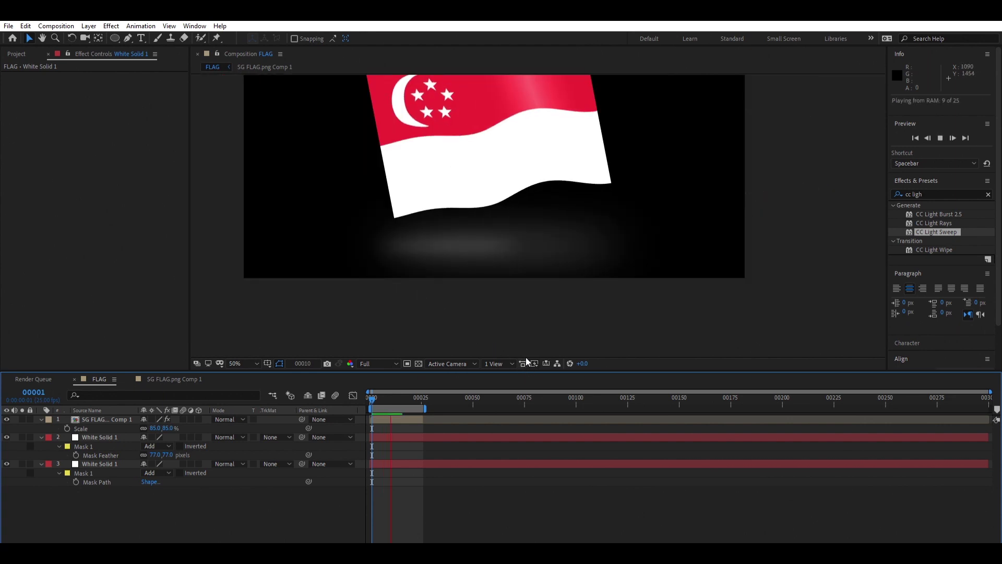
{"action": "left_click_drag", "start_coordinate": [532, 264], "coordinate": [532, 310]}
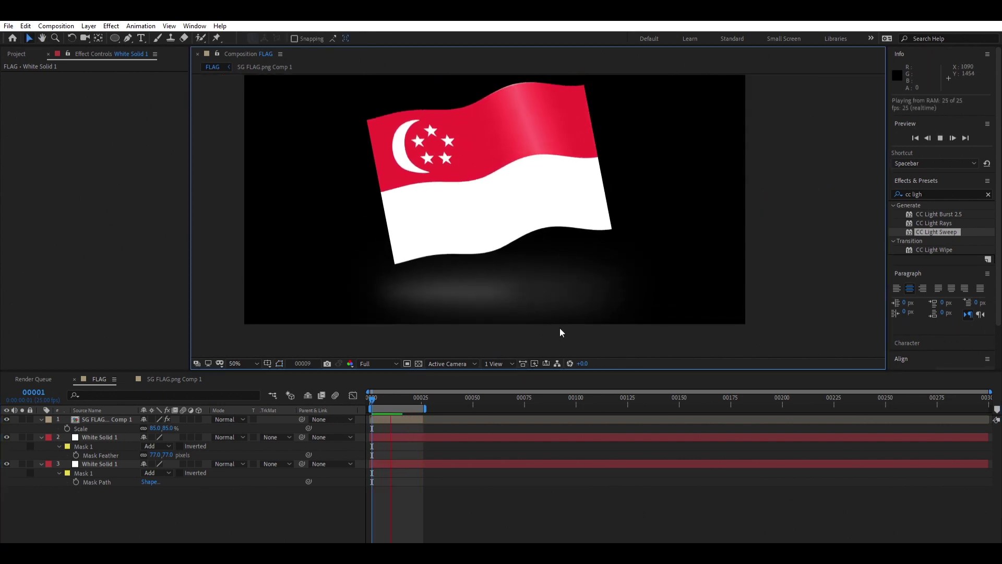
Step: Set the upper white solid's mask feather to 69 pixels and its opacity to 13%
{"action": "left_click", "coordinate": [115, 432]}
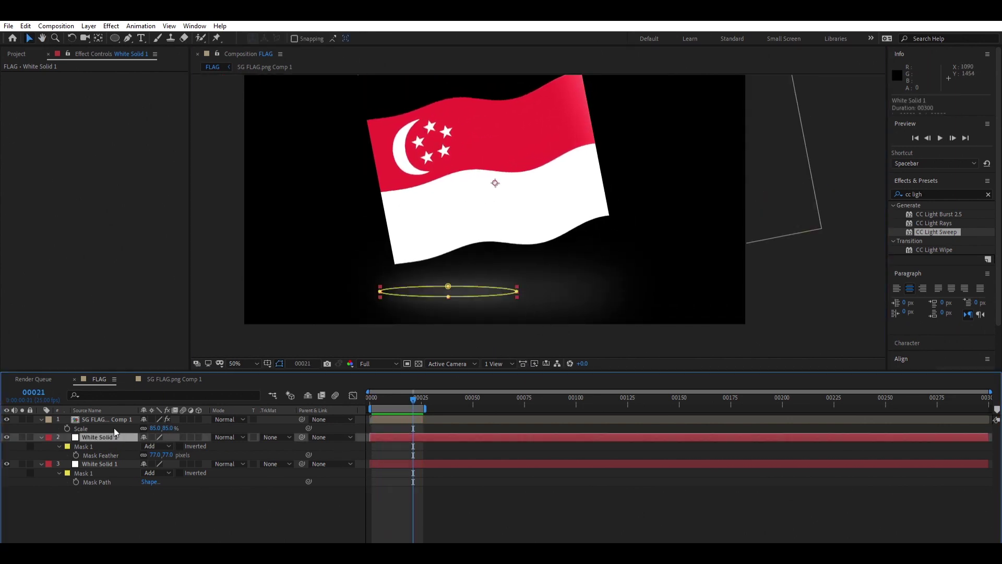
{"action": "left_click_drag", "start_coordinate": [173, 448], "coordinate": [194, 444]}
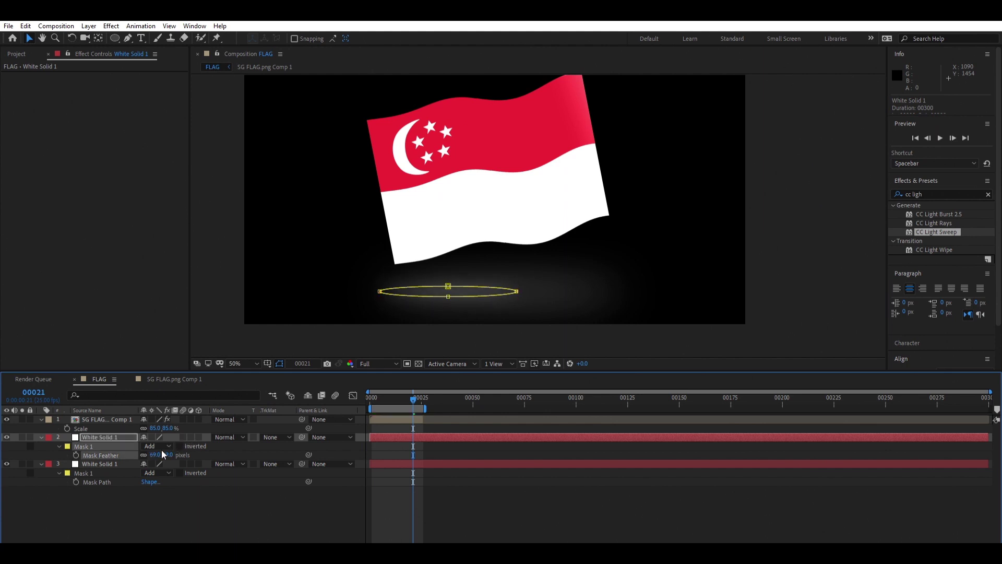
{"action": "key", "text": "t"}
{"action": "left_click_drag", "start_coordinate": [145, 445], "coordinate": [142, 440]}
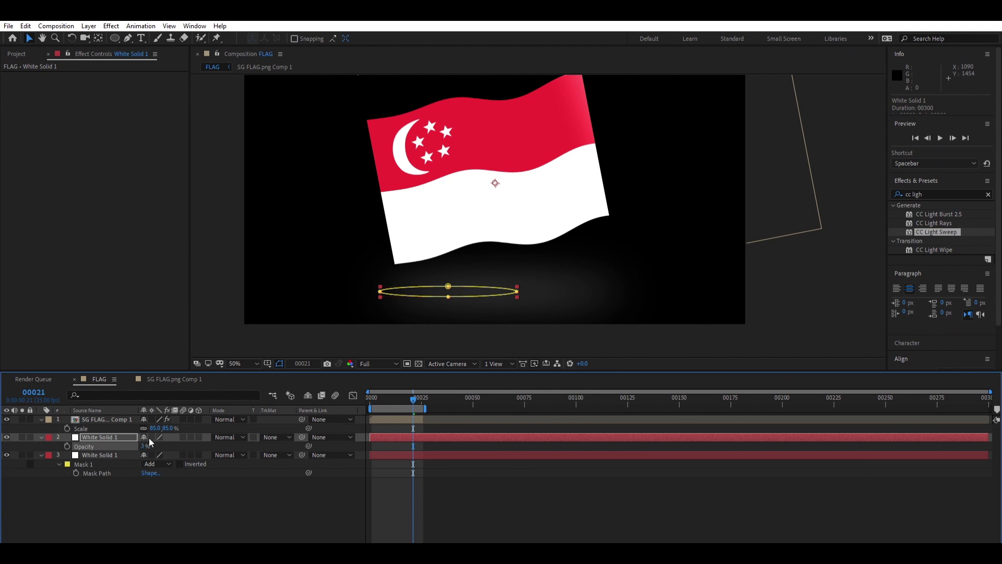
{"action": "left_click", "coordinate": [208, 471]}
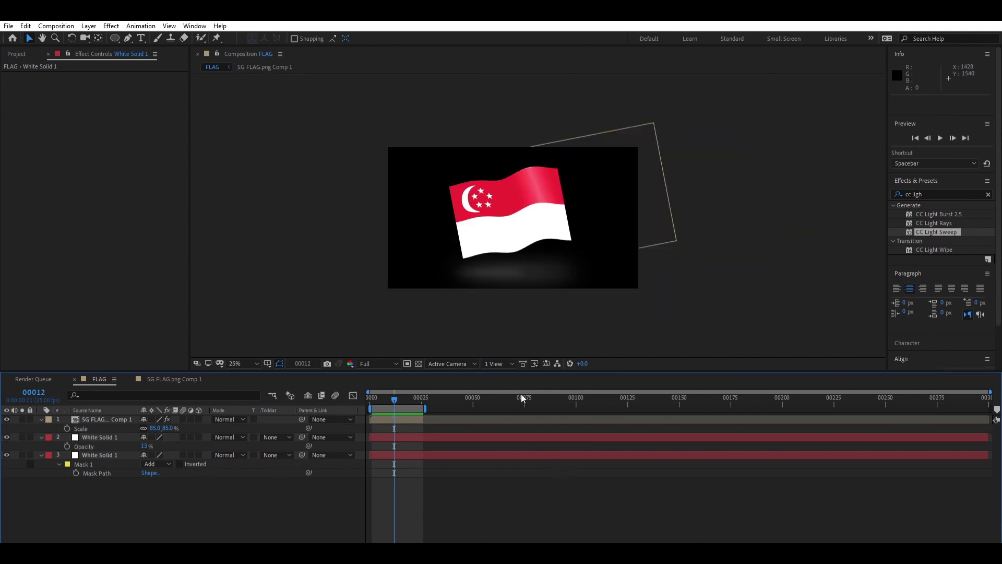
Step: Create a text layer above the flag and enter the first part of the greeting, "HAPPY NATIO"
{"action": "key", "text": "ctrl+t"}
{"action": "left_click", "coordinate": [634, 161]}
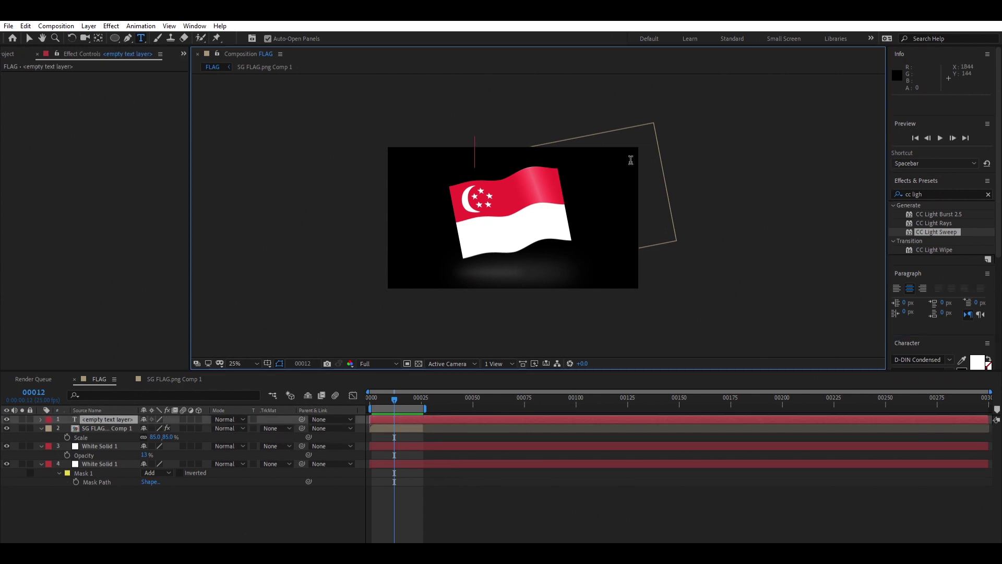
{"action": "type", "text": "HAPP"}
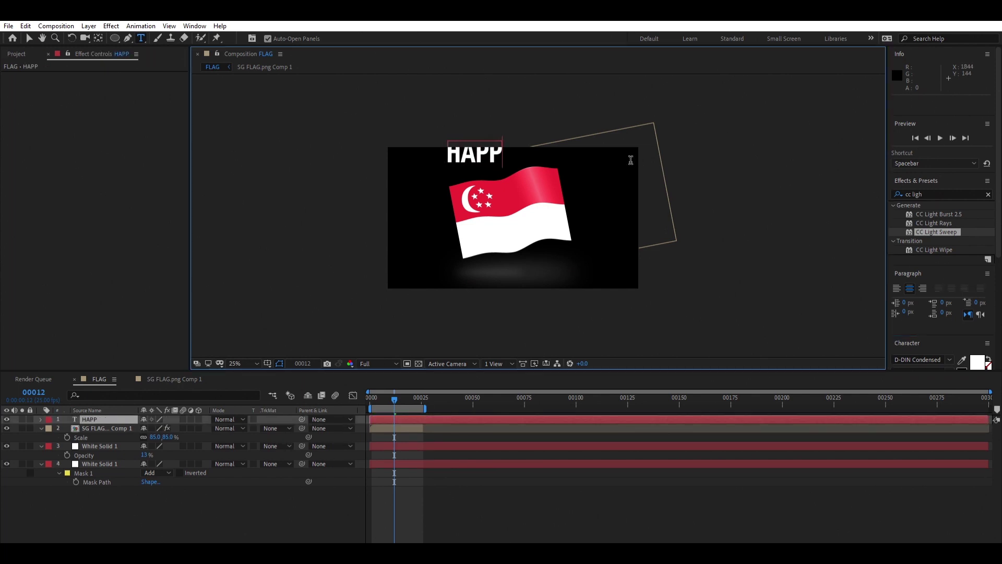
{"action": "type", "text": "Y NATIO"}
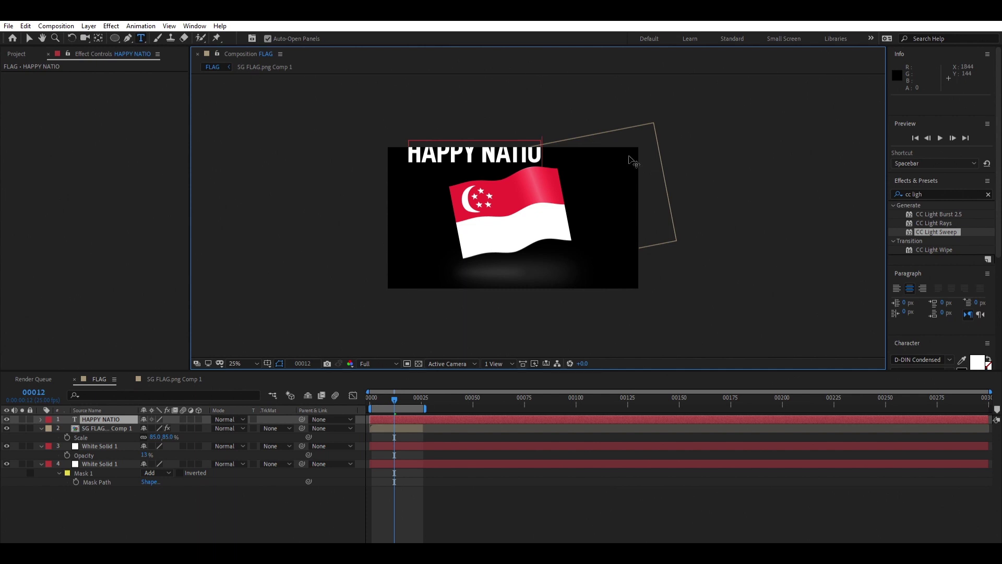
Step: Set the font size of the whole greeting text to 50 px
{"action": "key", "text": "ctrl+a"}
{"action": "scroll", "coordinate": [949, 325], "scroll_direction": "down", "scroll_amount": 3}
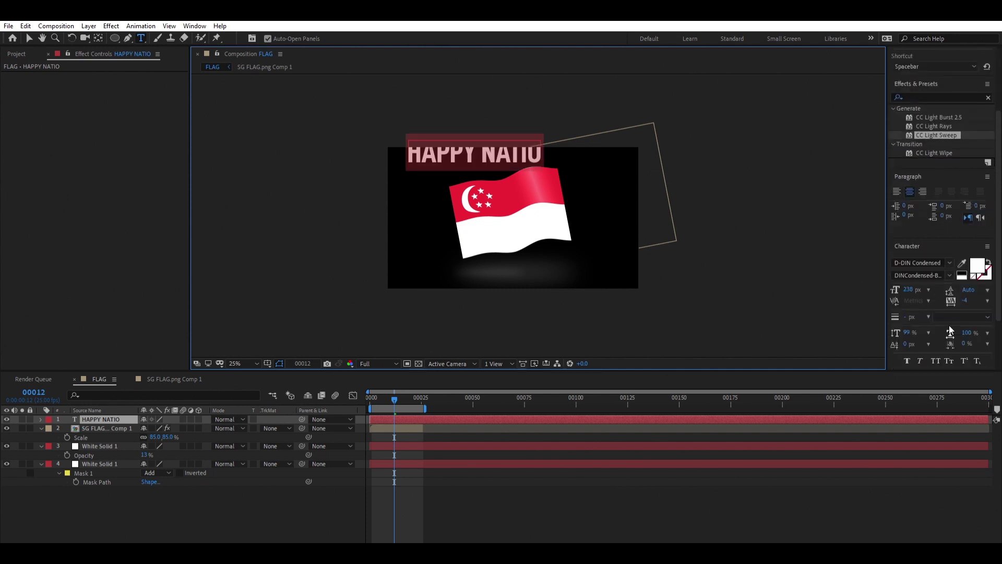
{"action": "left_click", "coordinate": [911, 289]}
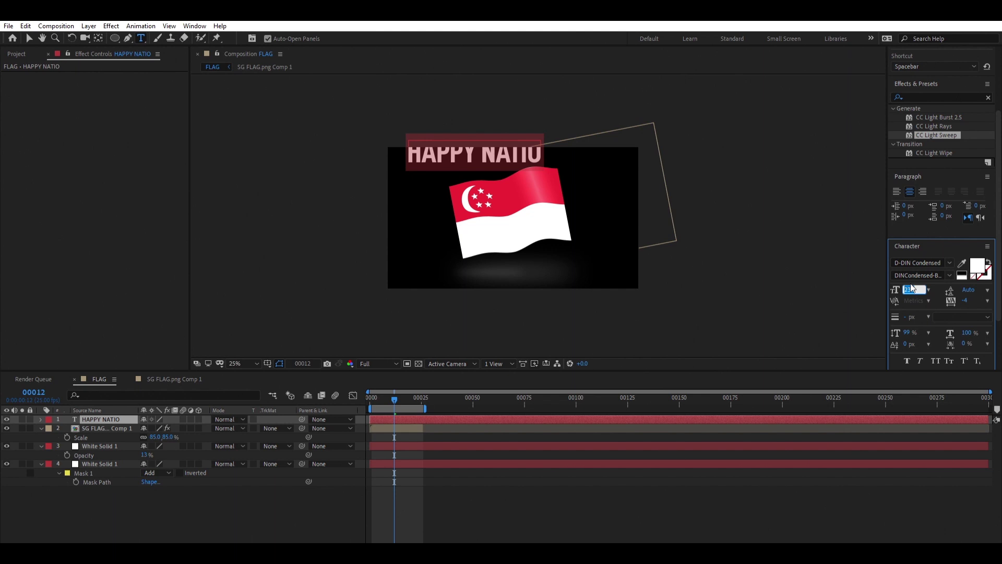
{"action": "type", "text": "50"}
{"action": "left_click", "coordinate": [522, 483]}
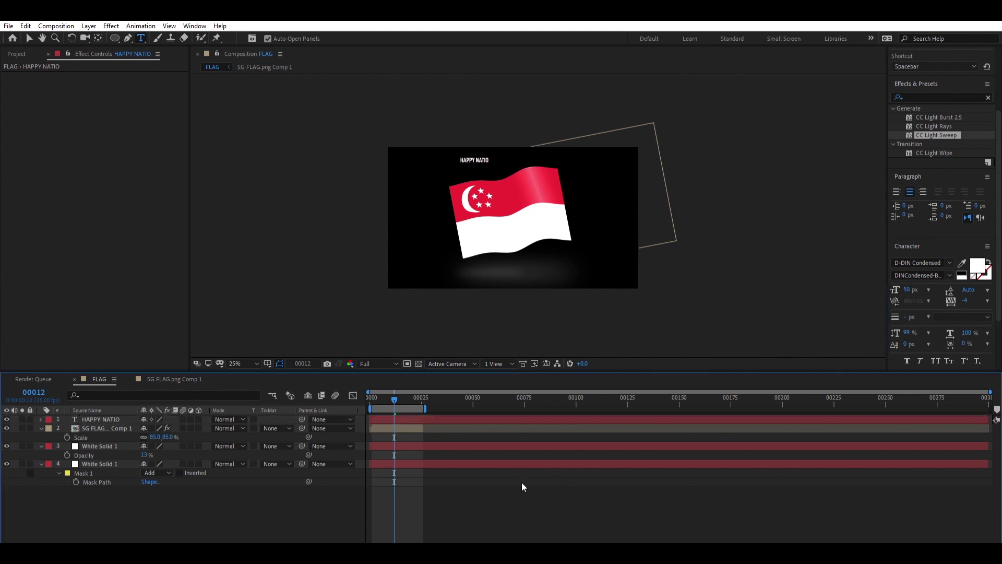
Step: Complete the greeting text so that it reads "HAPPY NATIONAL DAY!"
{"action": "left_click", "coordinate": [392, 420]}
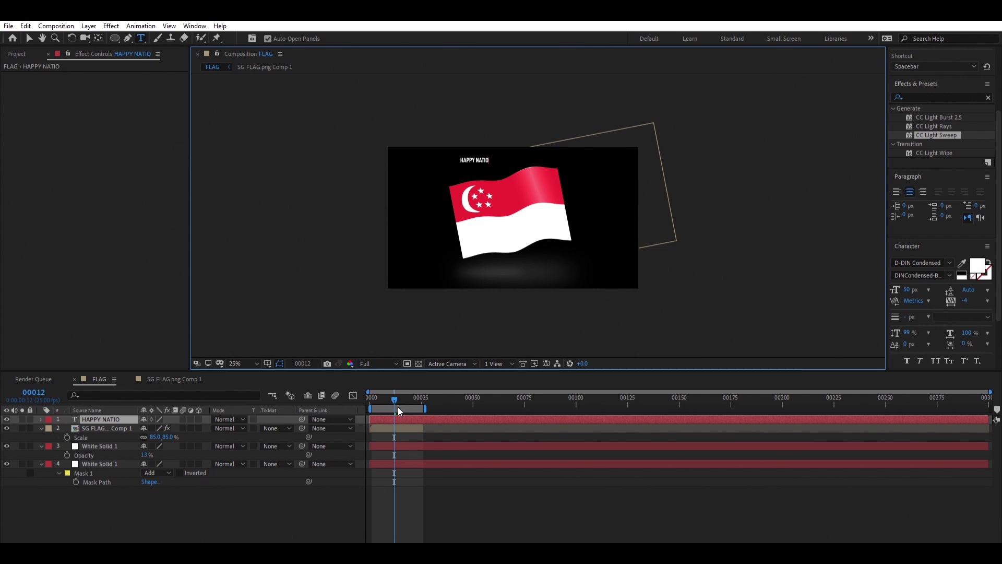
{"action": "type", "text": "NAL DAY!"}
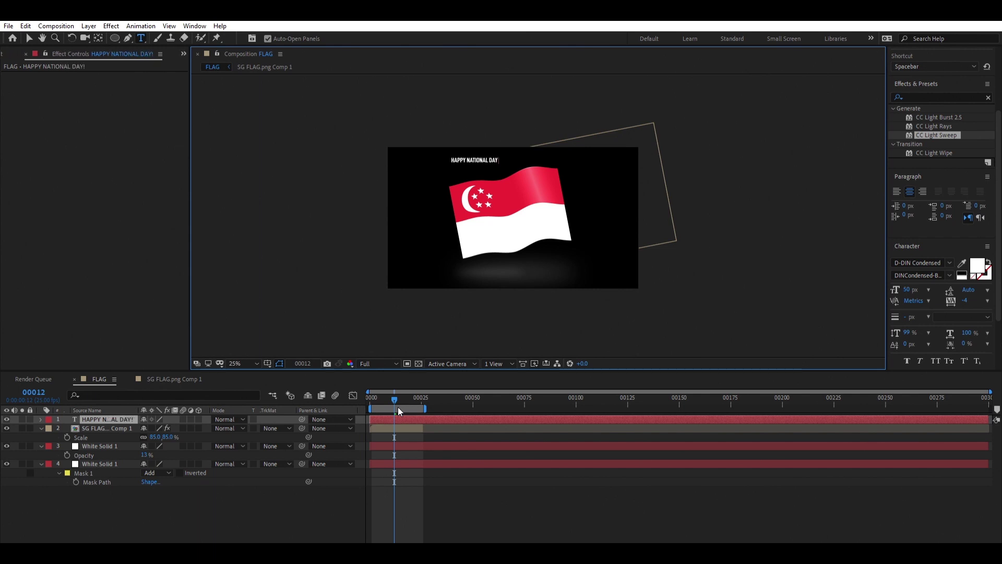
{"action": "left_click", "coordinate": [441, 519]}
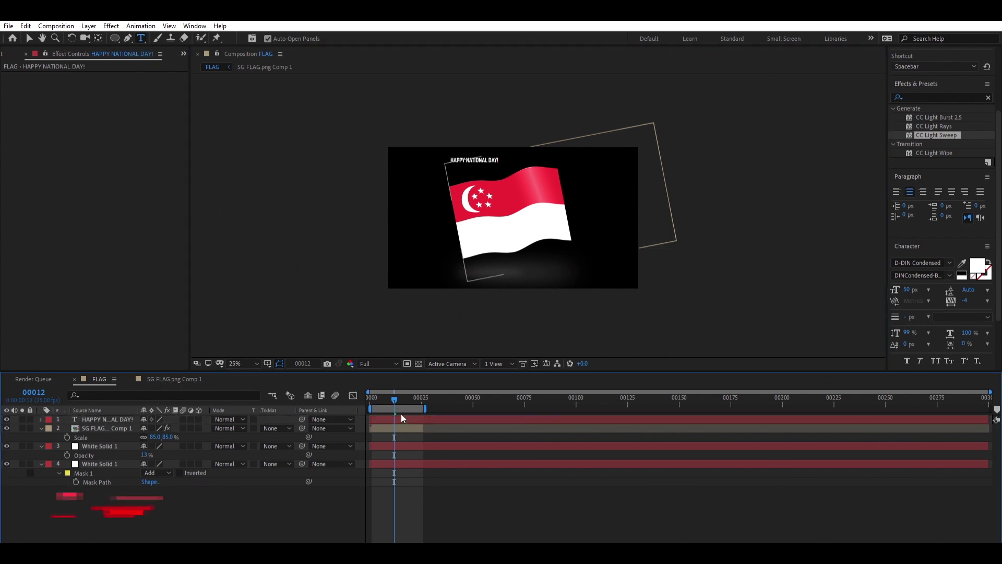
Step: Center the greeting text layer horizontally in the composition
{"action": "left_click", "coordinate": [402, 419]}
{"action": "scroll", "coordinate": [928, 339], "scroll_direction": "down", "scroll_amount": 3}
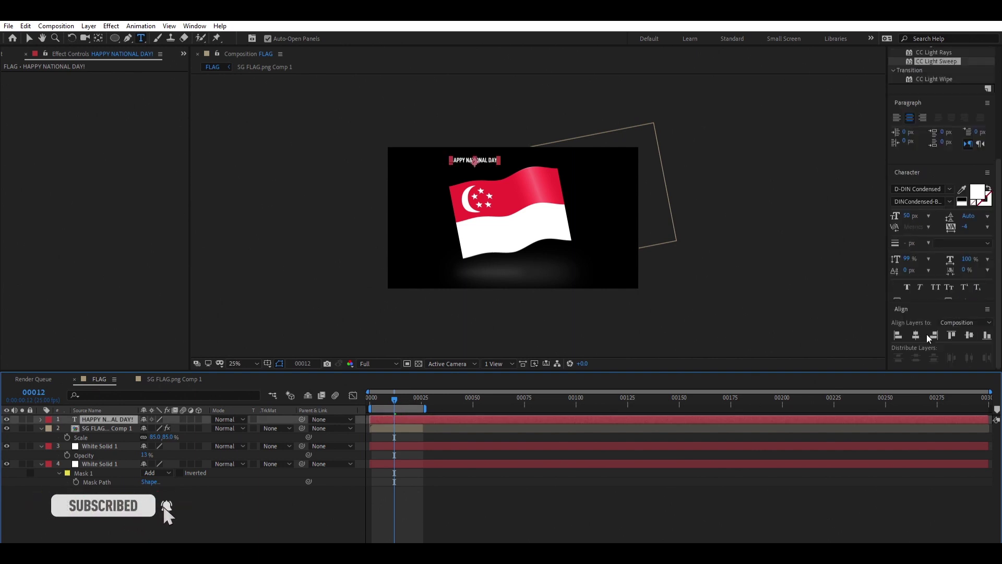
{"action": "left_click", "coordinate": [916, 335]}
Step: Enlarge the greeting text above the flag, using a layer scale of 233% and a 34 px font size
{"action": "scroll", "coordinate": [535, 216], "scroll_direction": "up", "scroll_amount": 2}
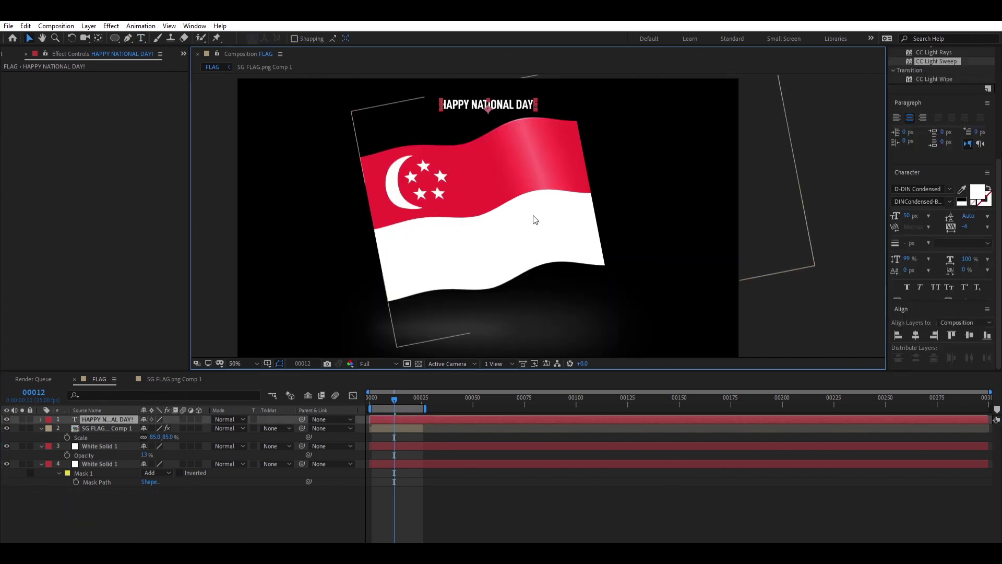
{"action": "key", "text": "s"}
{"action": "left_click_drag", "start_coordinate": [156, 428], "coordinate": [245, 421]}
{"action": "scroll", "coordinate": [518, 237], "scroll_direction": "down", "scroll_amount": 2}
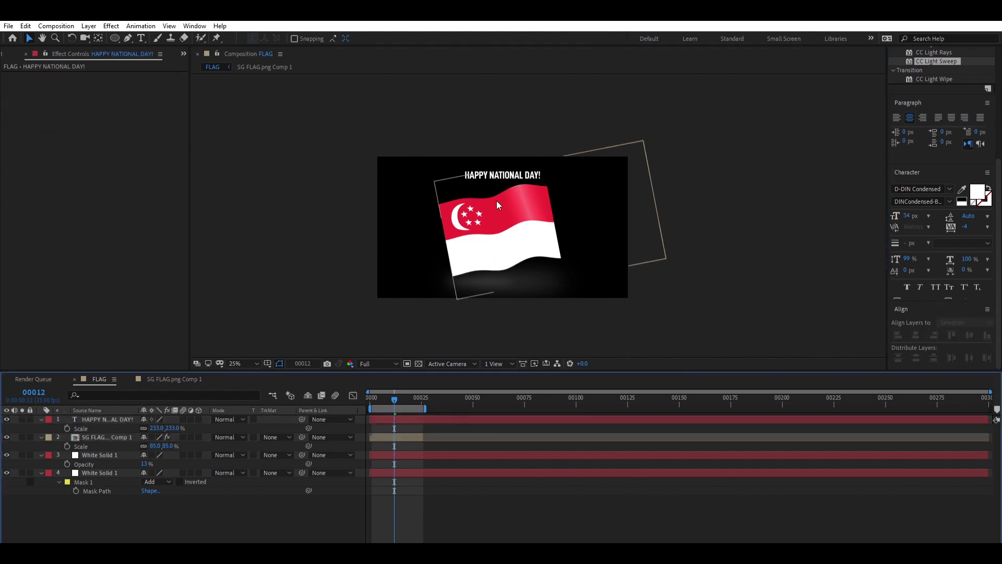
Step: Move the flag up slightly, place its layer above the text in the layer order, and preview the animation
{"action": "left_click", "coordinate": [529, 209]}
{"action": "key", "text": "ctrl+]"}
{"action": "left_click", "coordinate": [381, 499]}
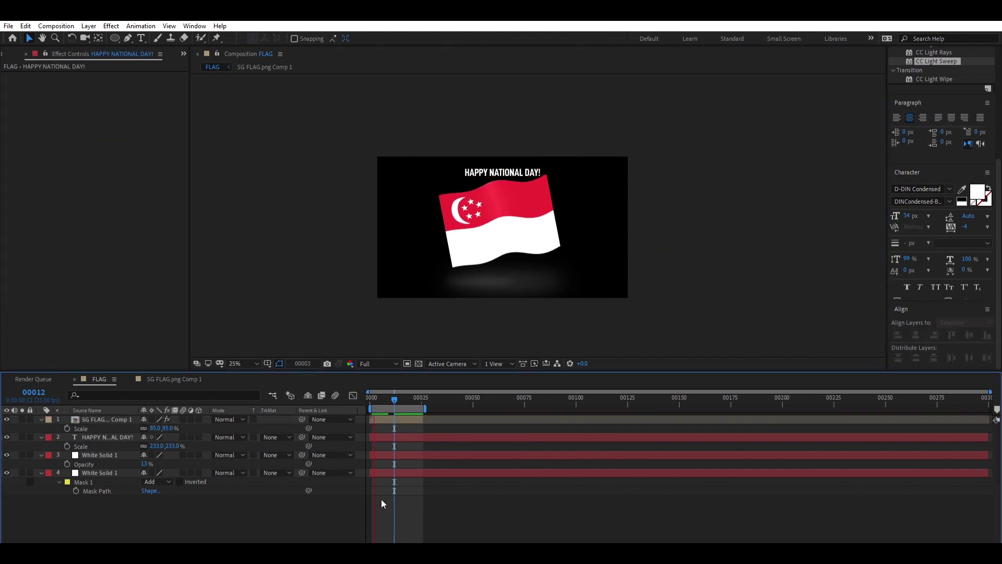